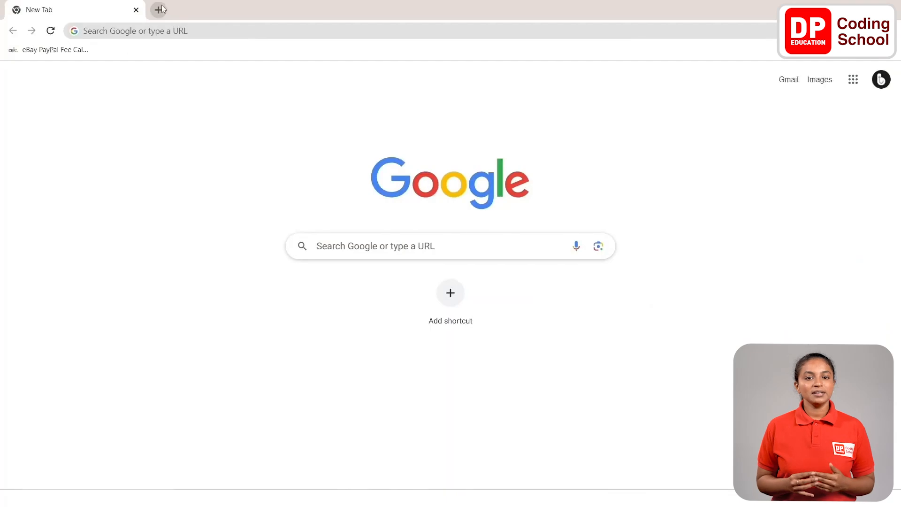
- Open a new browser tab and enter the site addresses Thunkable.com and dpcode.lk
click(159, 10)
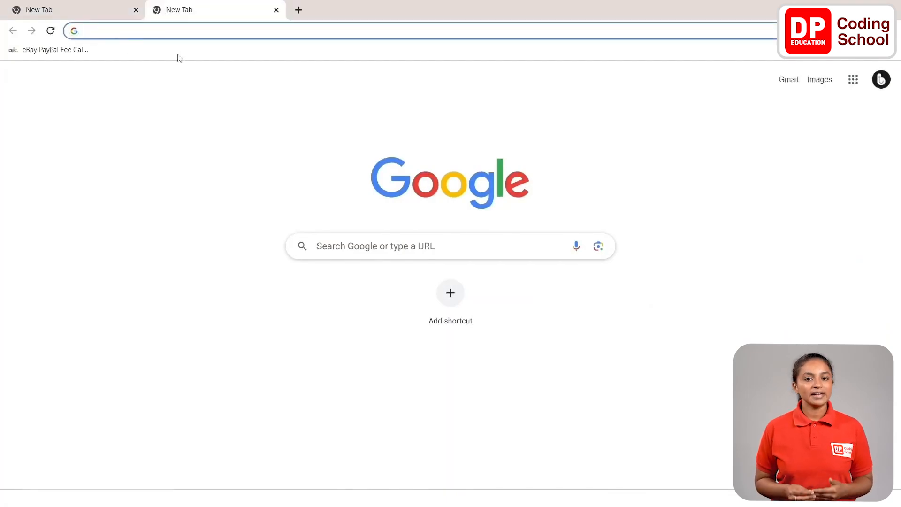
text(Thunkable)
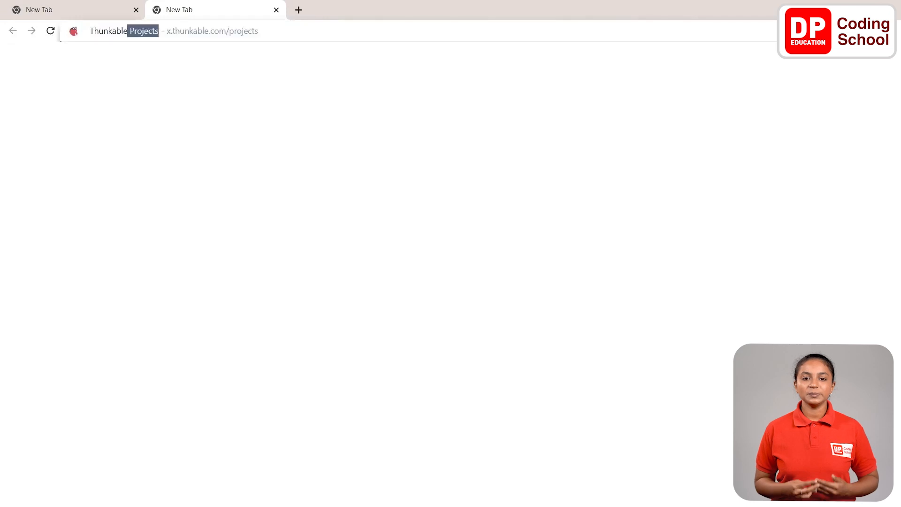
text(.com)
key(Return)
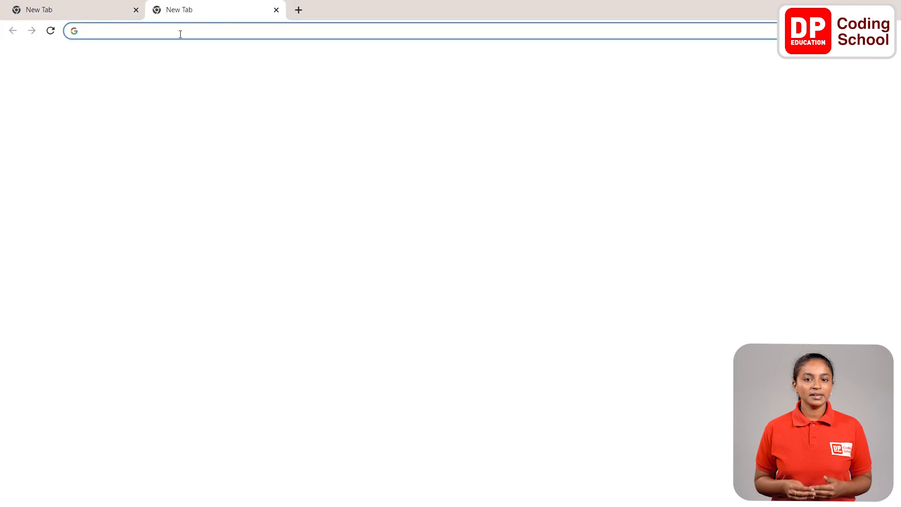
text(dpcode)
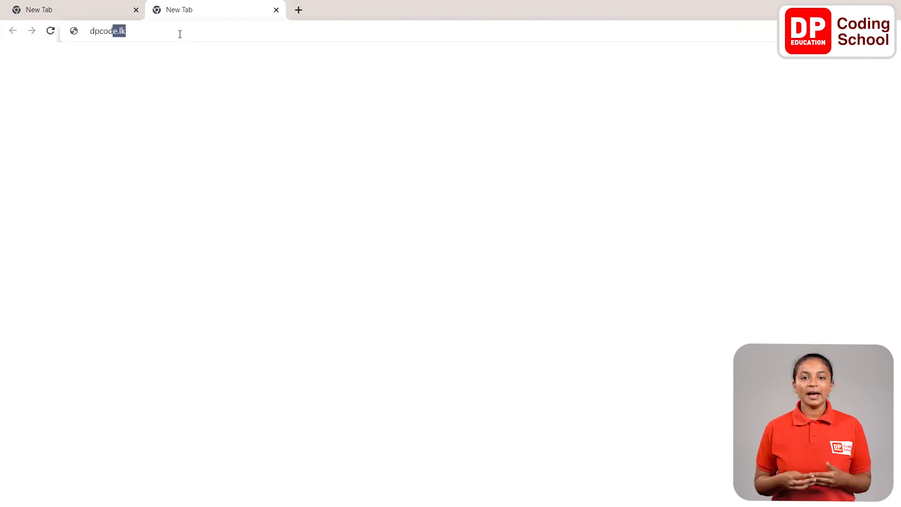
text(.lk)
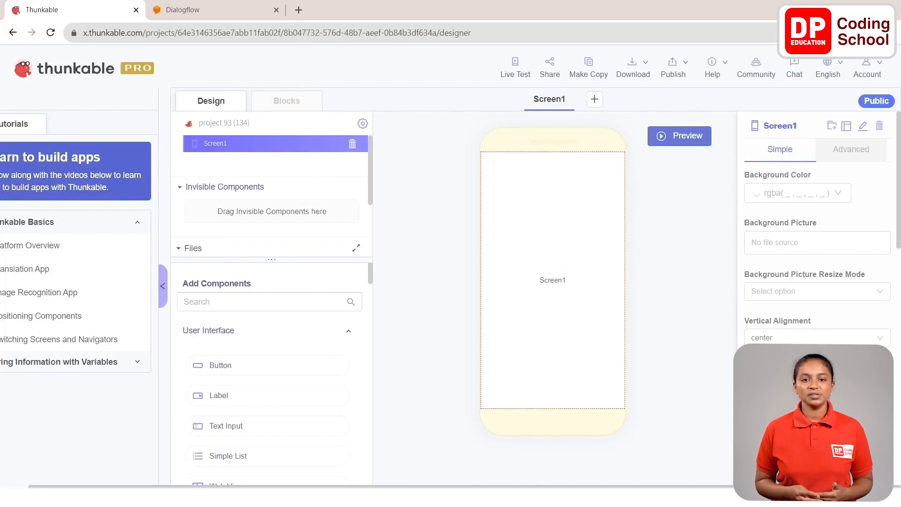
- Switch to Dialogflow and create a new intent named "What do you do" in the Master_Junior agent
click(199, 13)
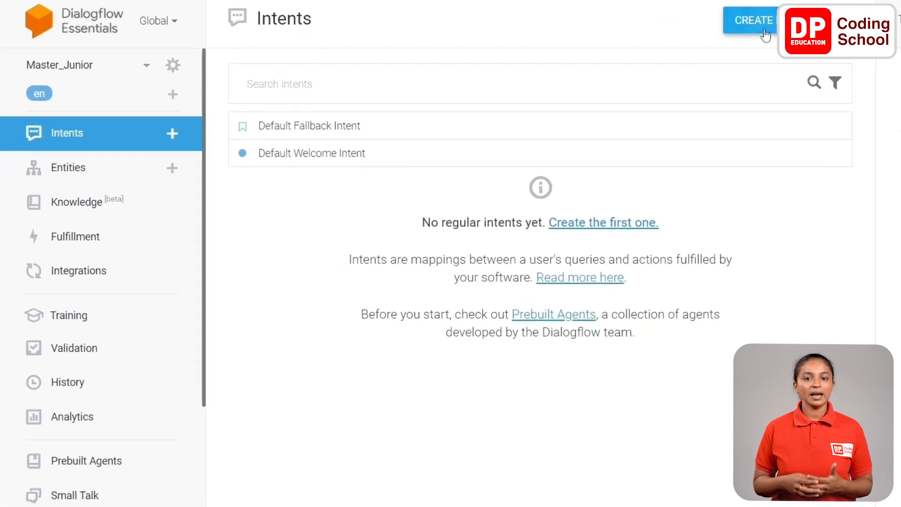
click(754, 20)
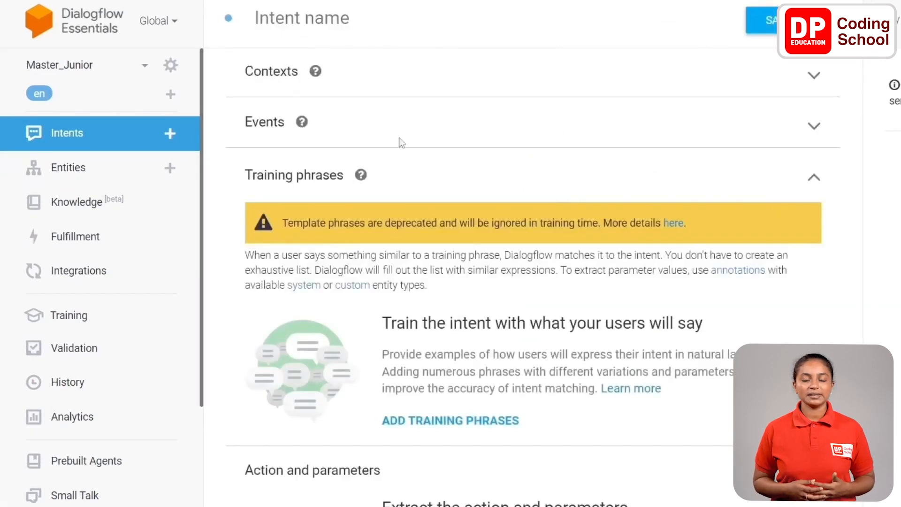
click(337, 18)
text(What )
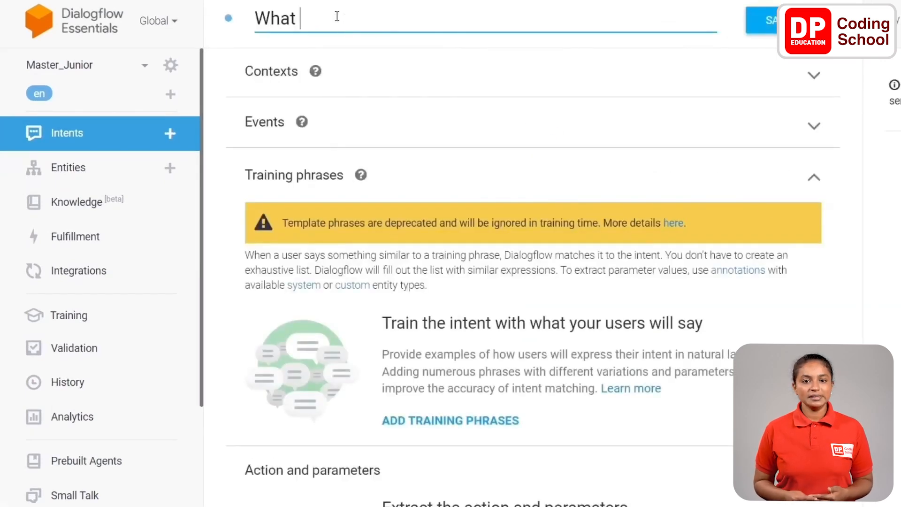
text(do you s)
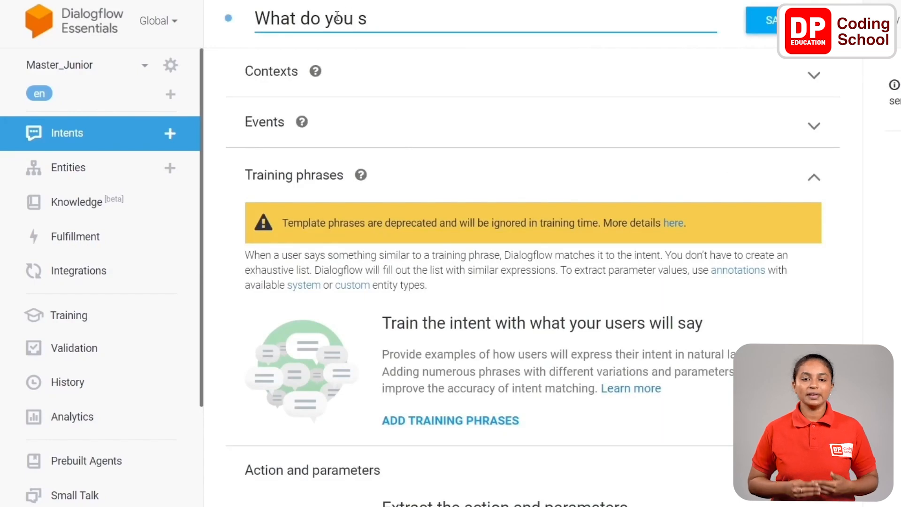
key(BackSpace)
text(do)
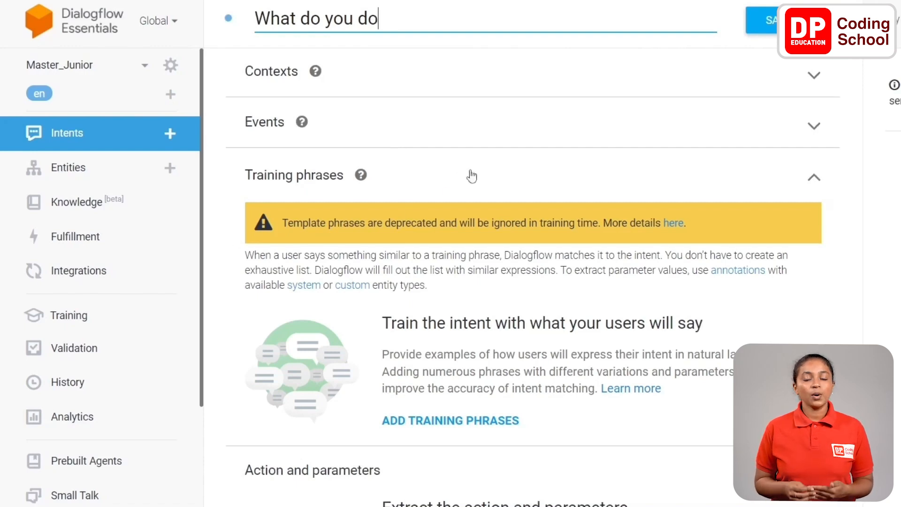
- Add the training phrases "how can you help me" and "I want to talk with you" to the intent
scroll(472, 176, down, 5)
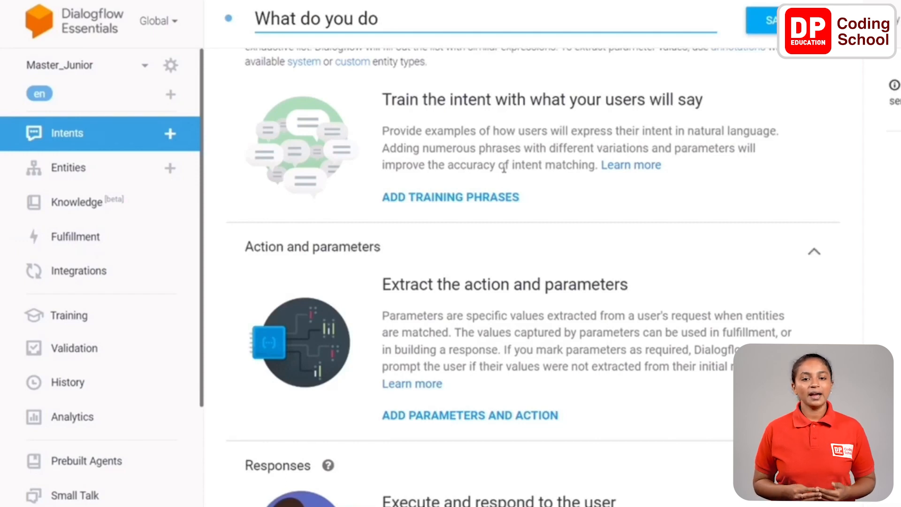
click(484, 201)
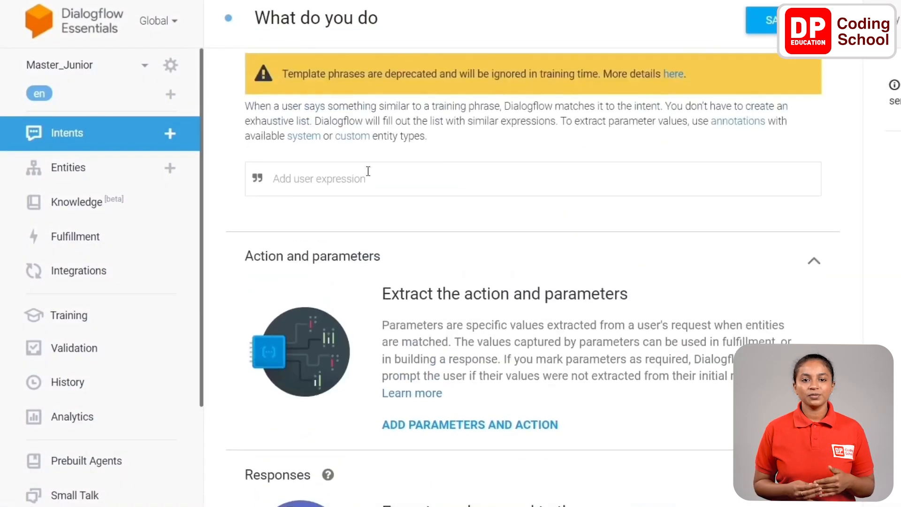
click(376, 184)
text(how can you help me)
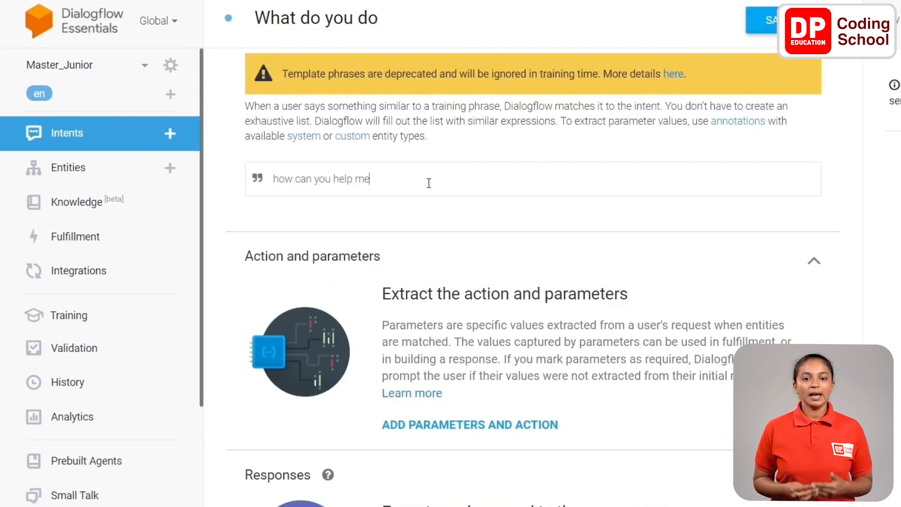
key(Return)
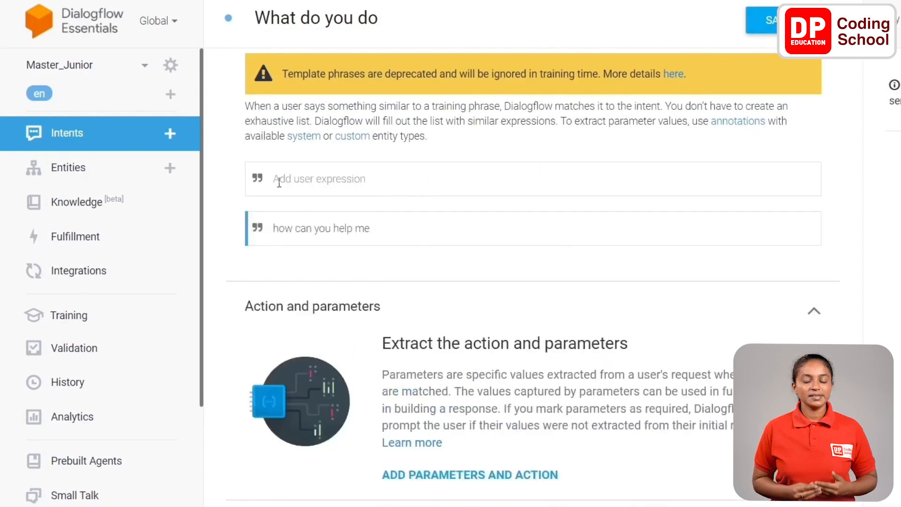
text(I want to talk with you)
key(Return)
- Add the text responses "I can tell a joke" and "we can talk" to the intent
scroll(381, 229, down, 5)
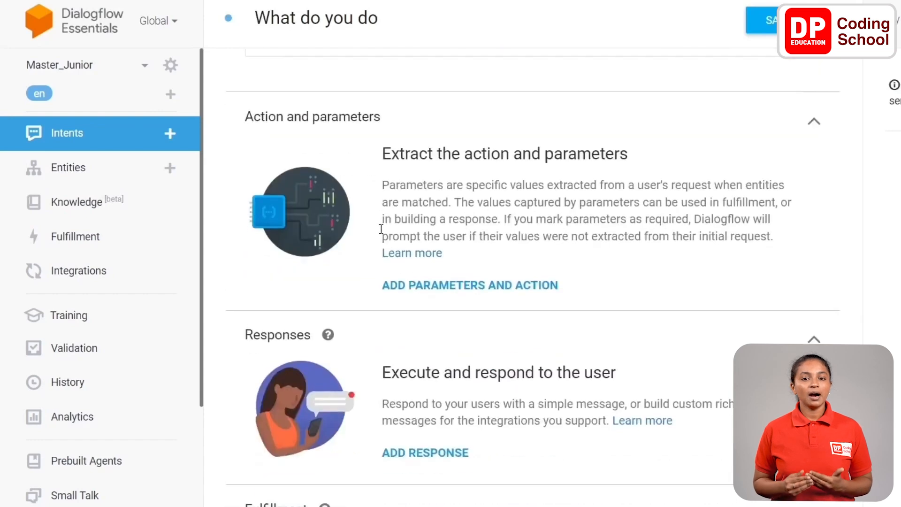
click(434, 452)
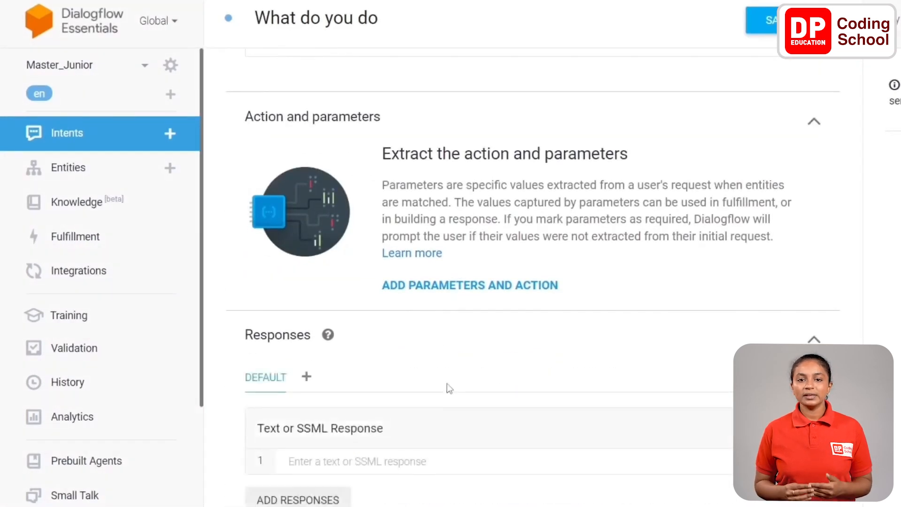
scroll(446, 383, down, 2)
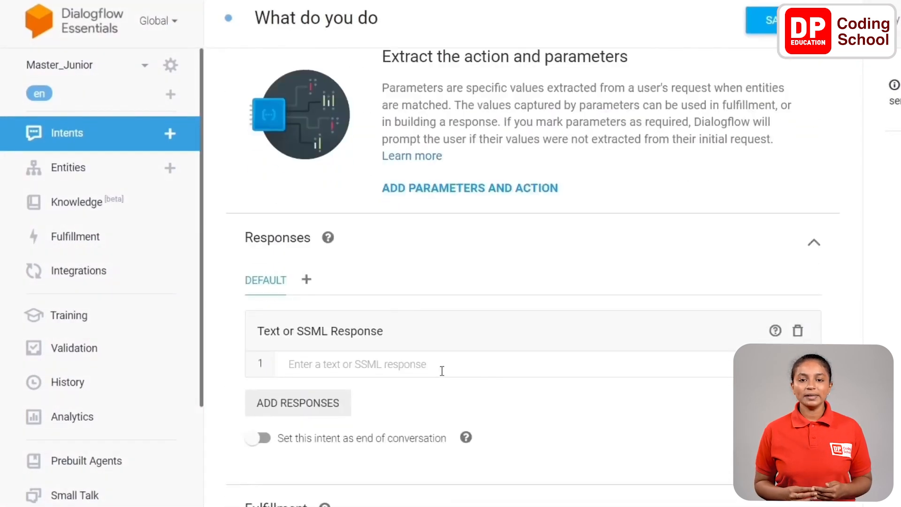
click(403, 365)
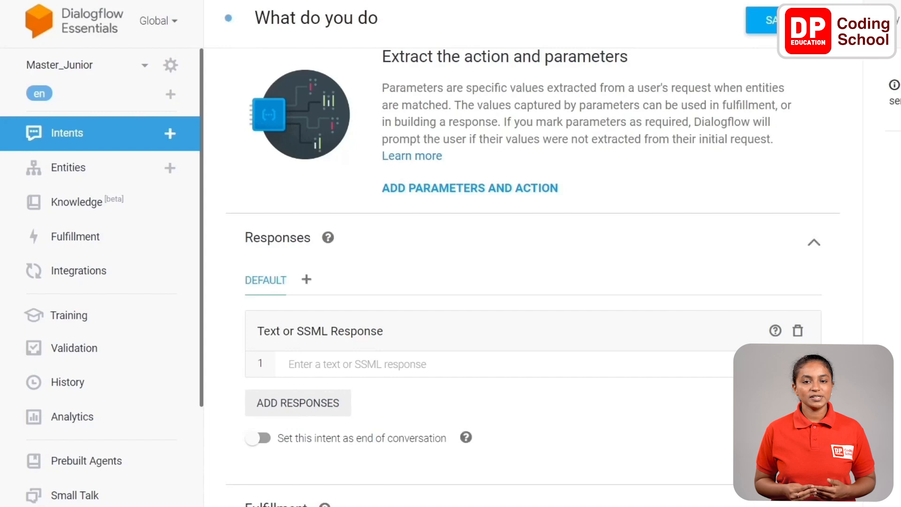
text(I can tell a joke)
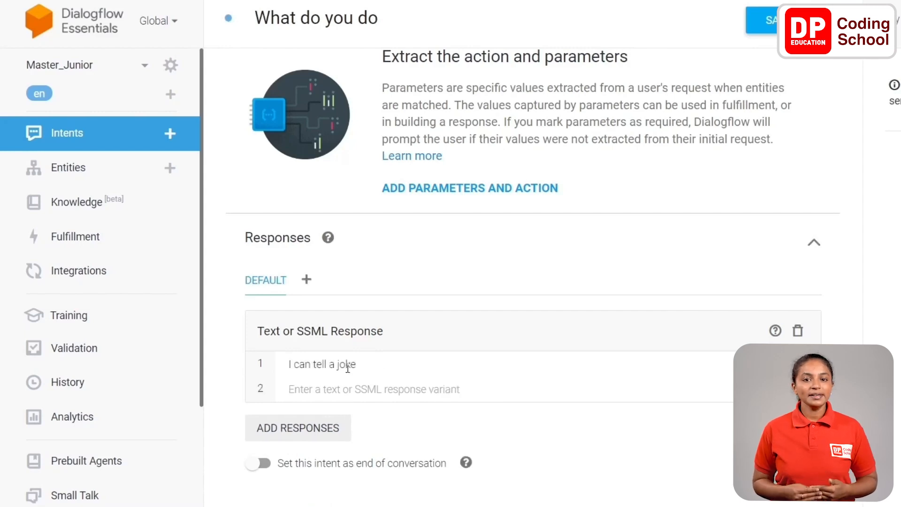
click(337, 388)
text(we can talk)
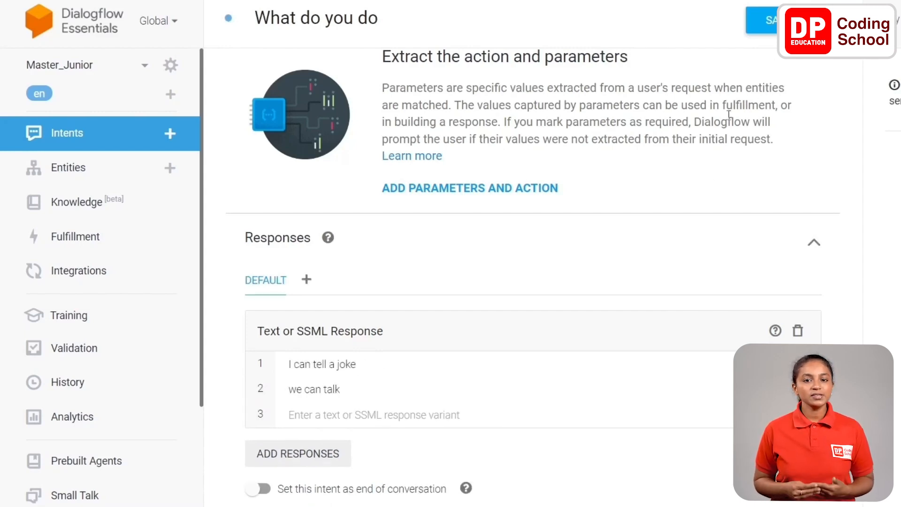
- Save the "What do you do" intent and look over its responses
scroll(684, 221, down, 1)
scroll(685, 218, up, 1)
scroll(685, 218, up, 1)
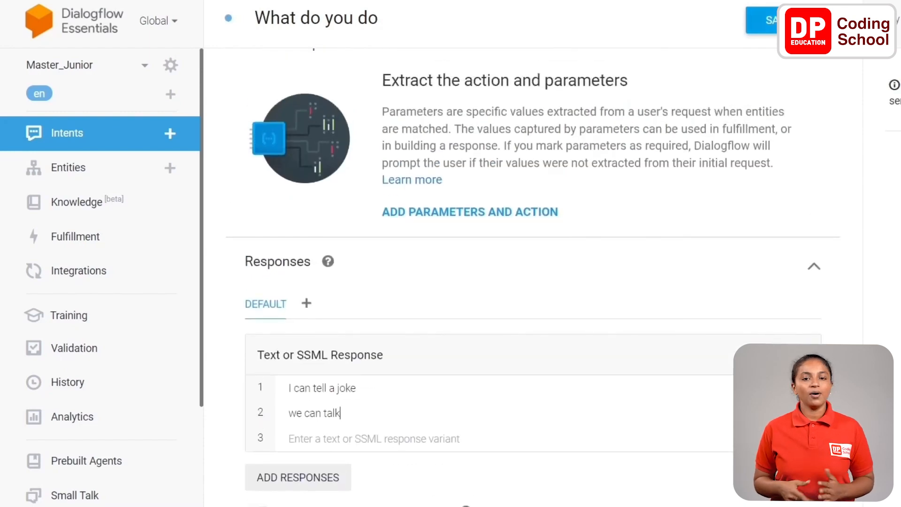
click(782, 22)
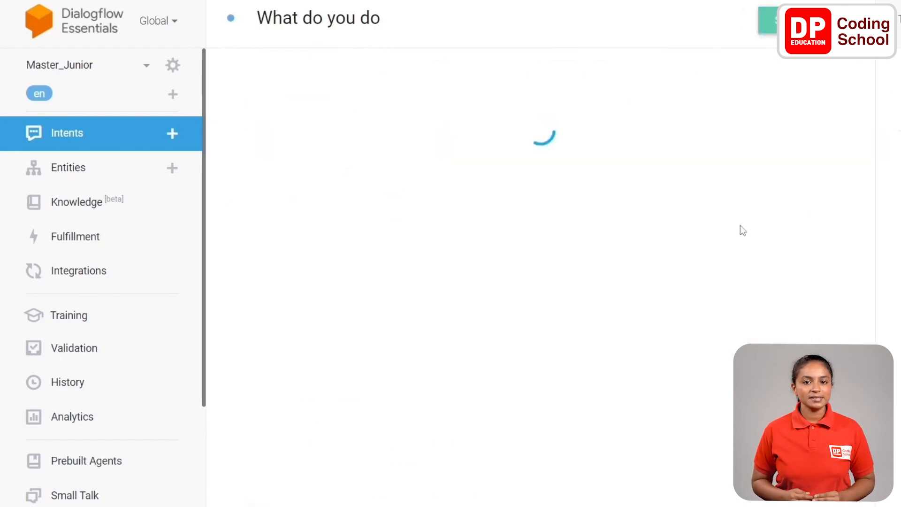
scroll(611, 360, down, 1)
scroll(611, 360, down, 7)
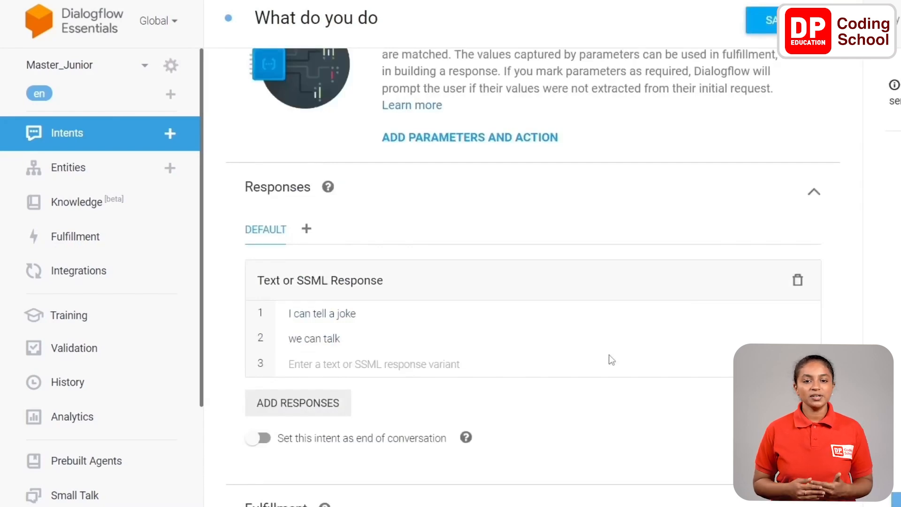
scroll(611, 360, up, 4)
- Return to the list of intents and create another intent named "general jokes"
click(74, 136)
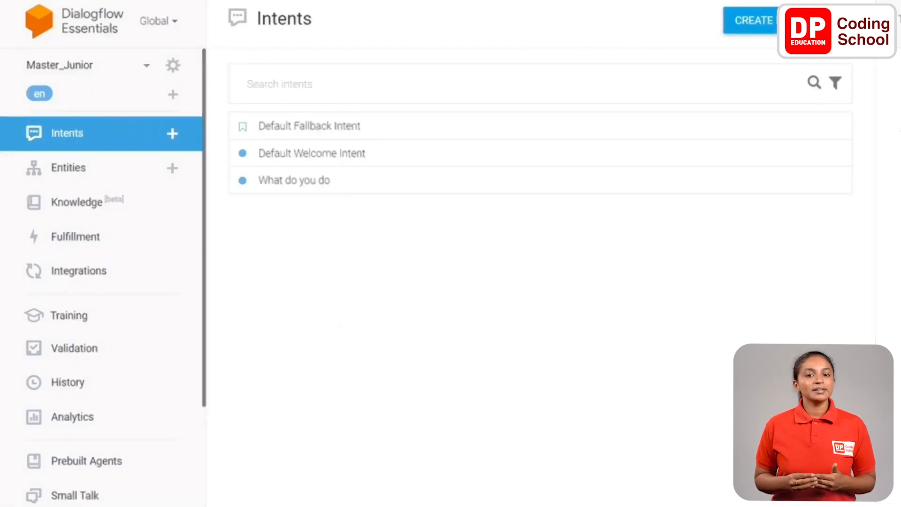
click(752, 20)
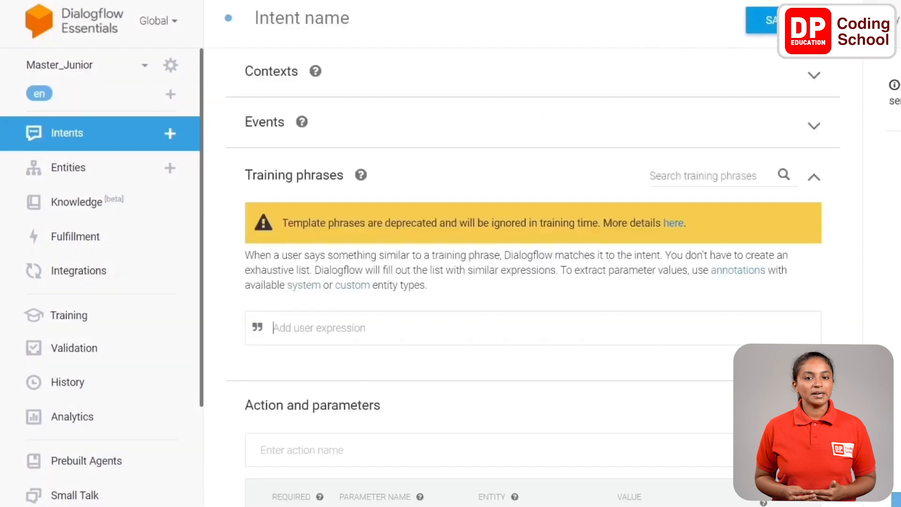
click(337, 26)
text(general jokes)
- Add the training phrase "tell me something" to the general jokes intent and clear the leftover text from the entry field
scroll(431, 263, down, 2)
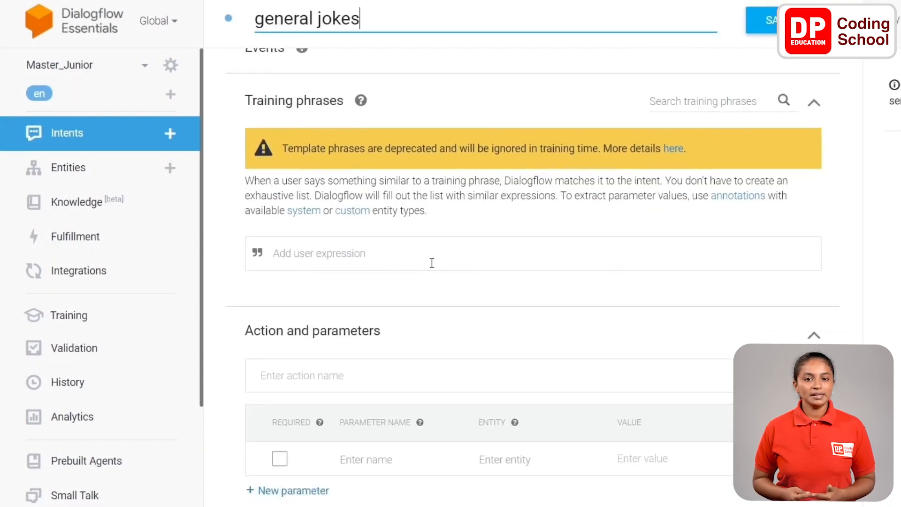
click(389, 256)
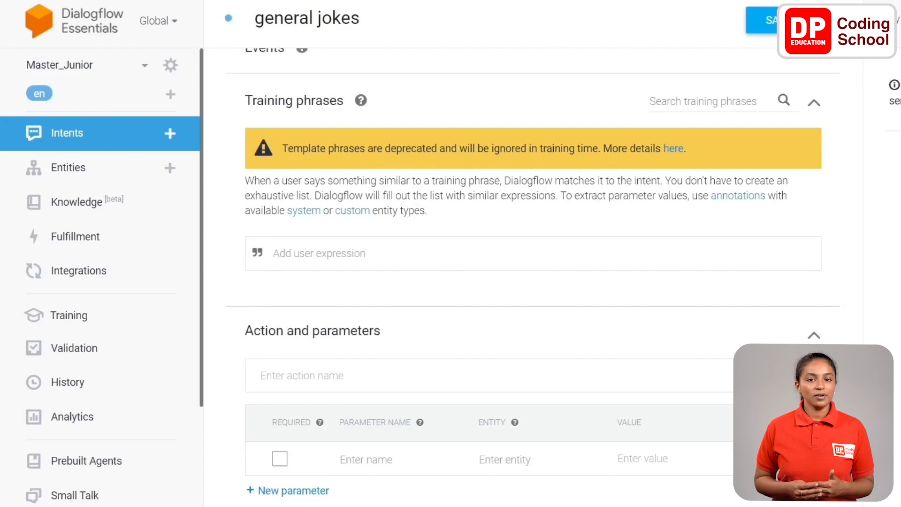
text(tell me something)
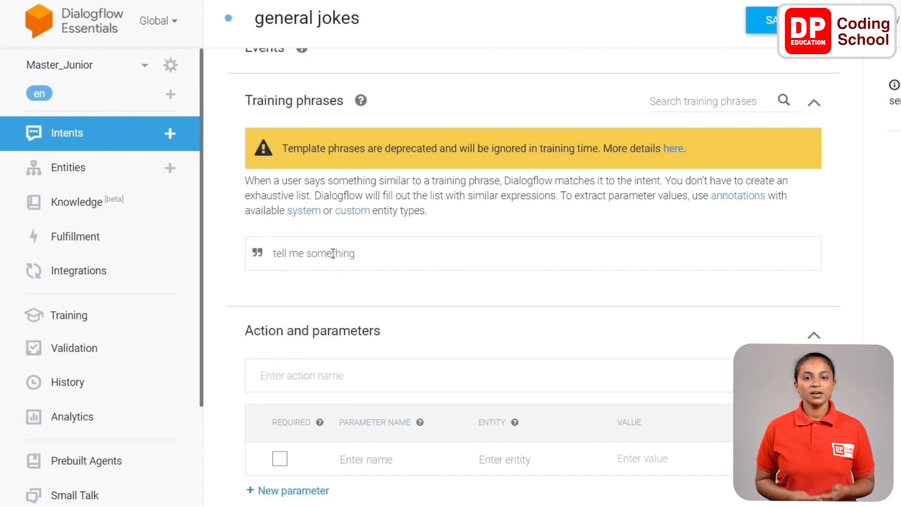
key(Return)
drag(365, 256, 248, 257)
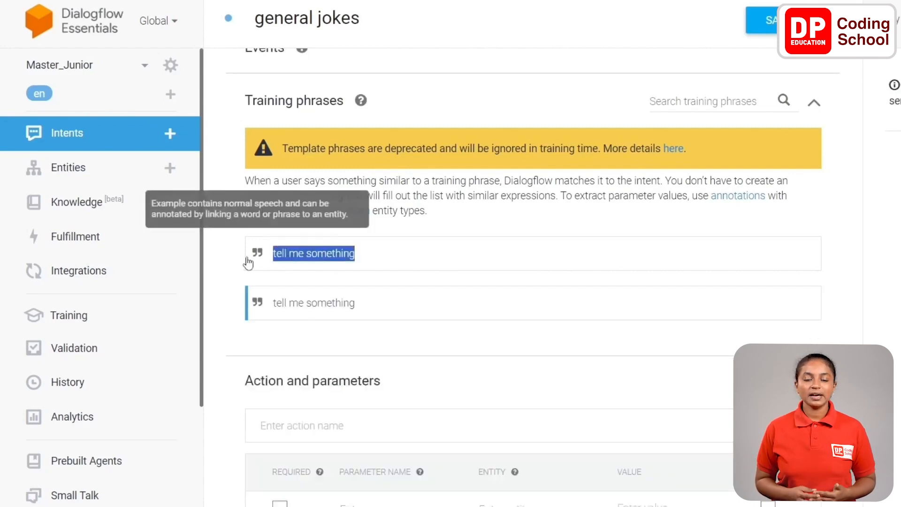
key(BackSpace)
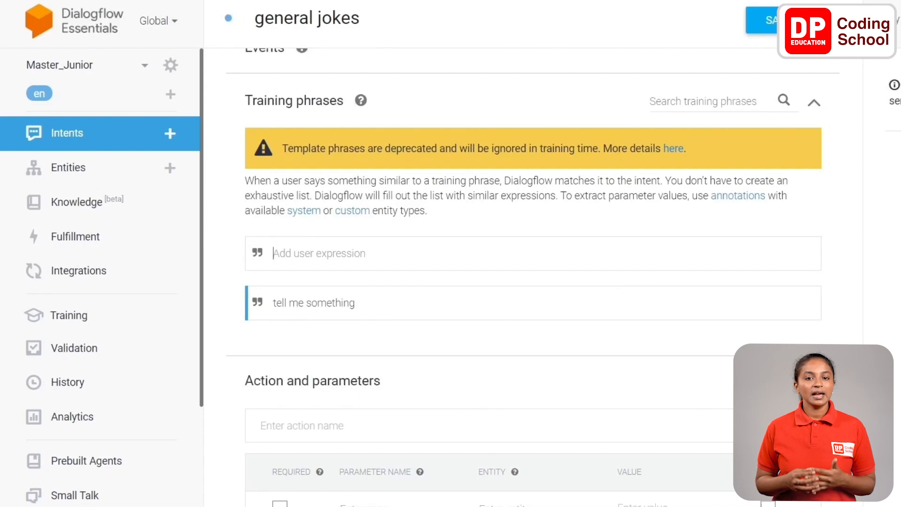
- Add the training phrases "tell me any joke", "any joke" and "tell me a joke" to the general jokes intent
text(tell me any joke)
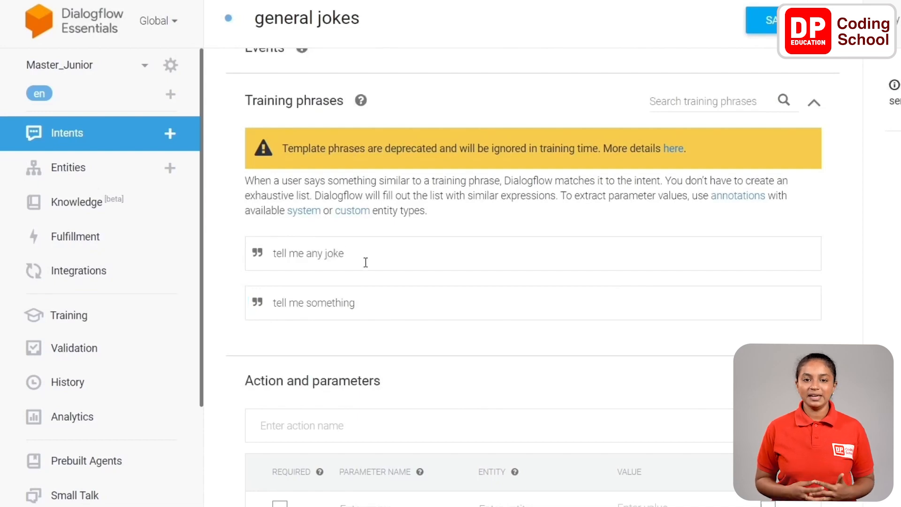
key(Return)
text(a)
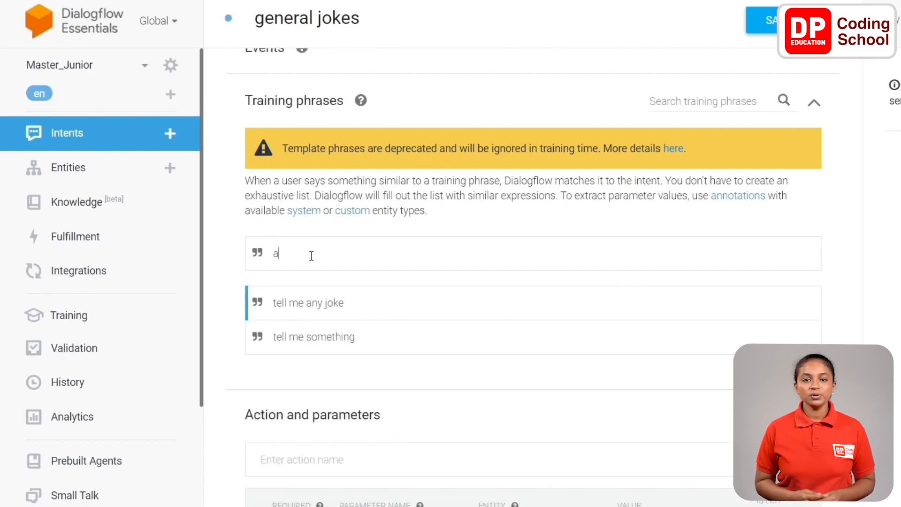
text(ny joke)
key(Return)
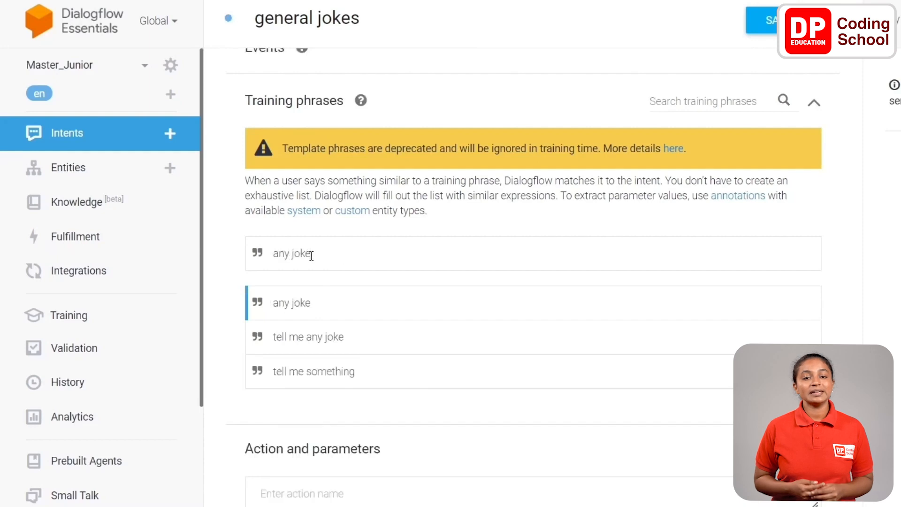
text(t)
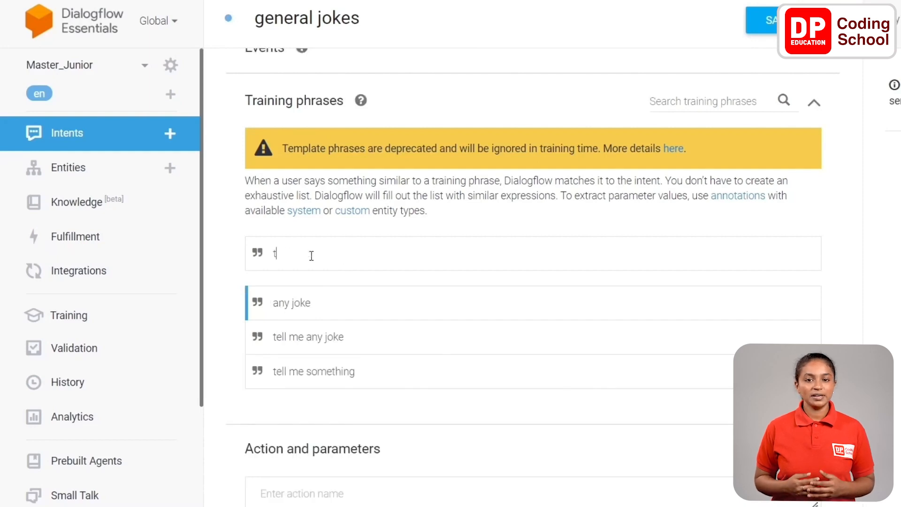
text(ell me a joke)
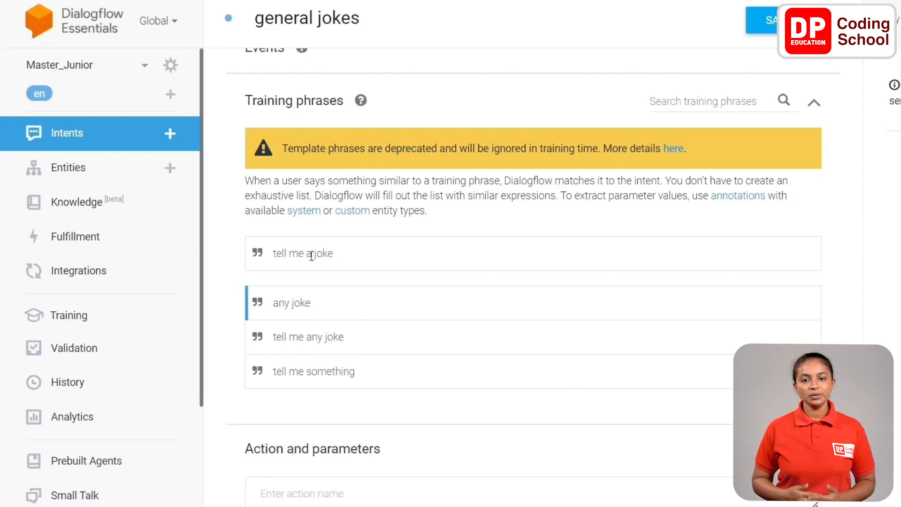
key(Return)
- Add the text response "what do you call a dinosaur that is sleeping. A dino- snore!" to the general jokes intent
scroll(328, 326, down, 7)
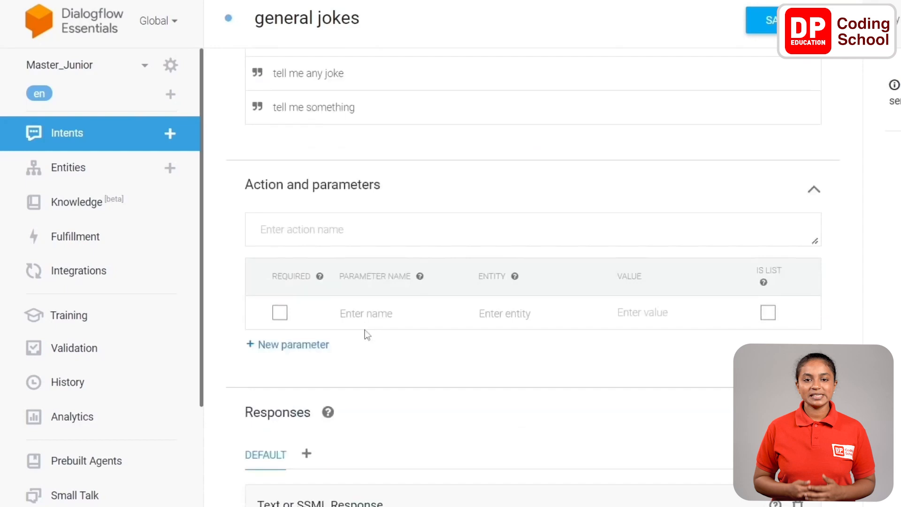
scroll(328, 327, down, 2)
click(348, 364)
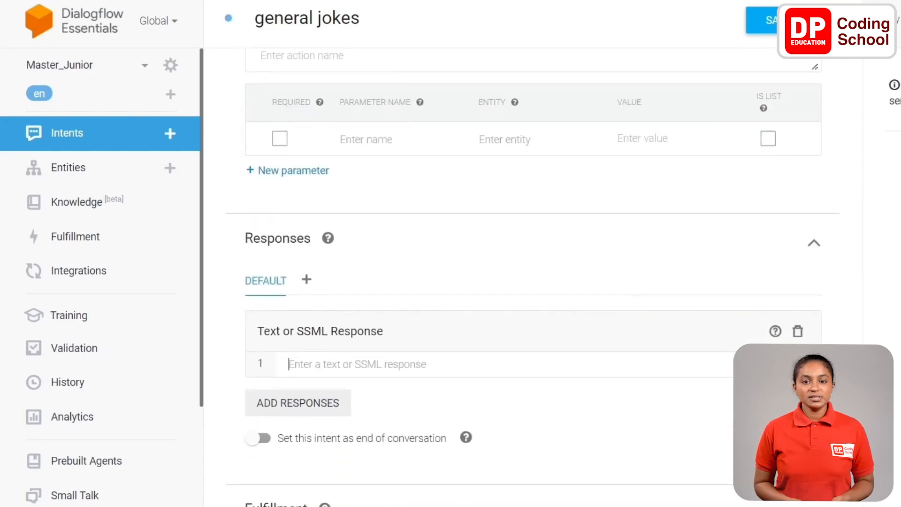
text(what do you call a dinosaur that is sleeping. A dino- snore!)
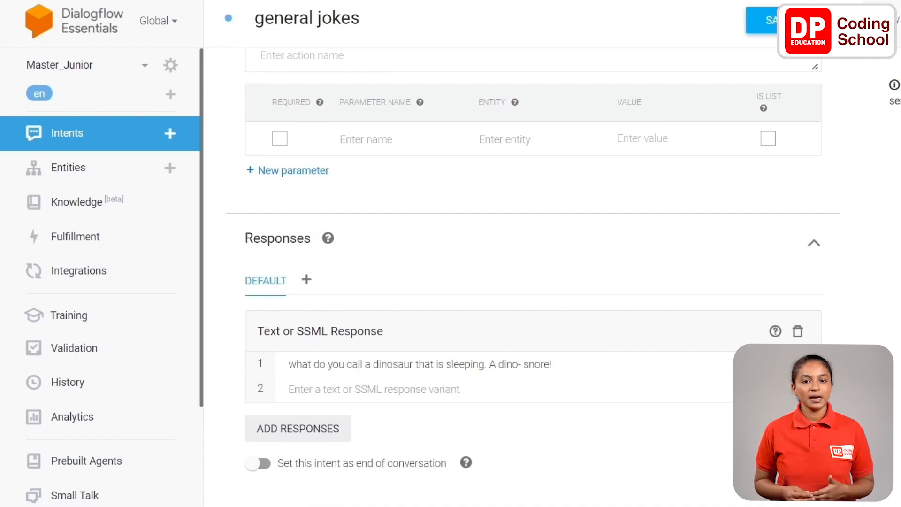
- Add the response "what is fast,loud and crunchy? A rocket chip!" and one more joke, and save the general jokes intent
scroll(532, 235, down, 1)
text(what is fast,loud and crunchy? A rocket chip!)
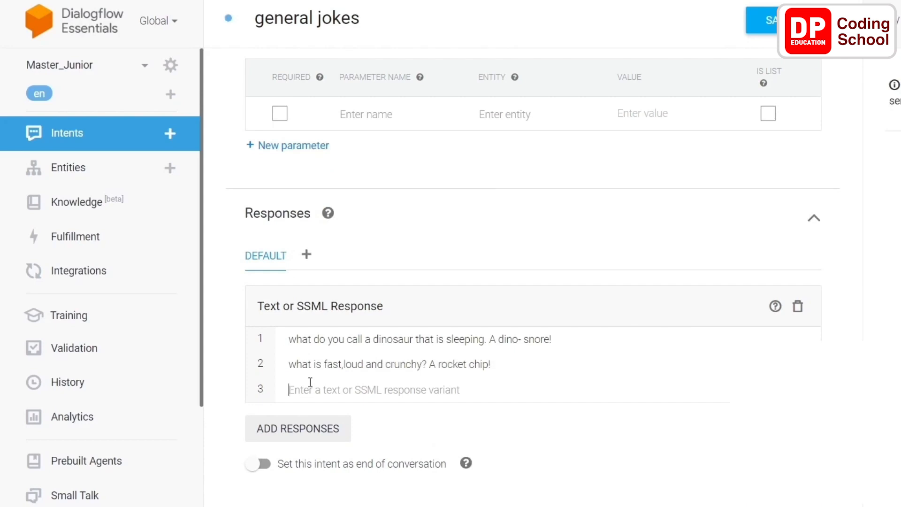
text(what has ears but can not hear. A cornfield)
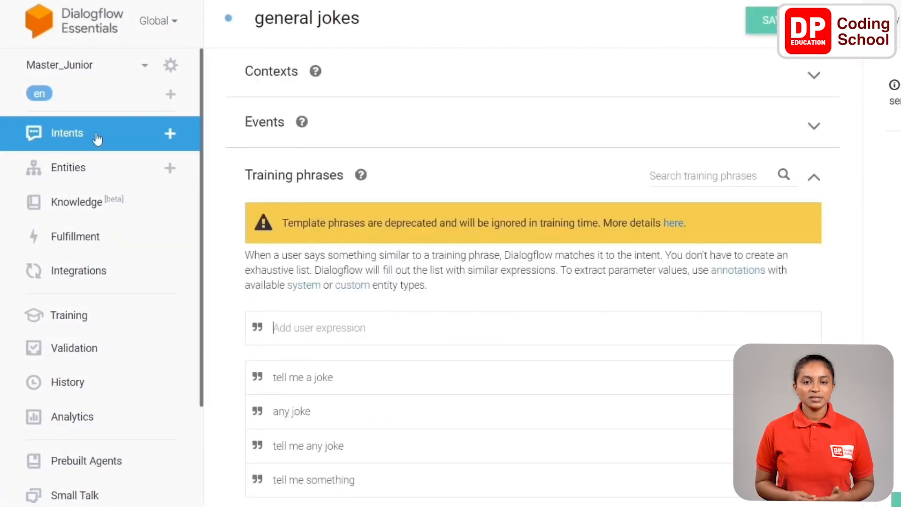
- Create another intent named "science relates jokes" with the training phrases "tell me science related joke" and "science joke"
click(98, 137)
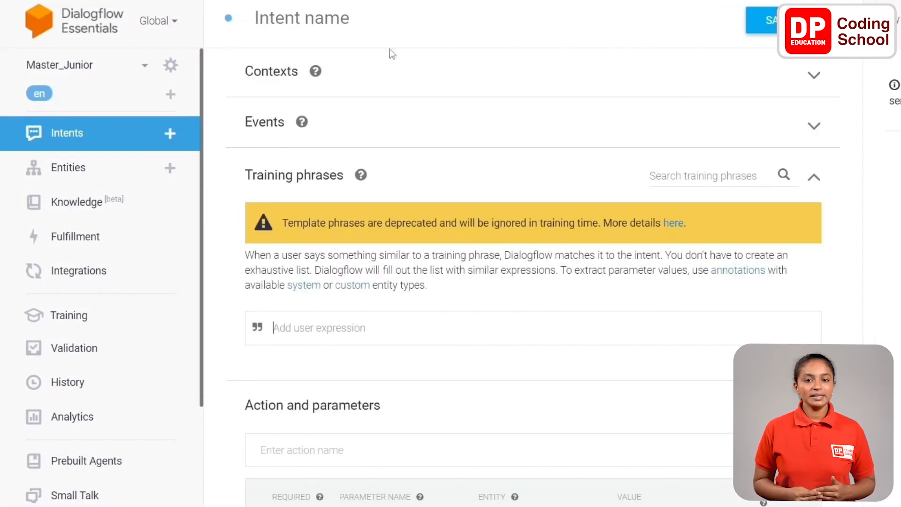
click(344, 19)
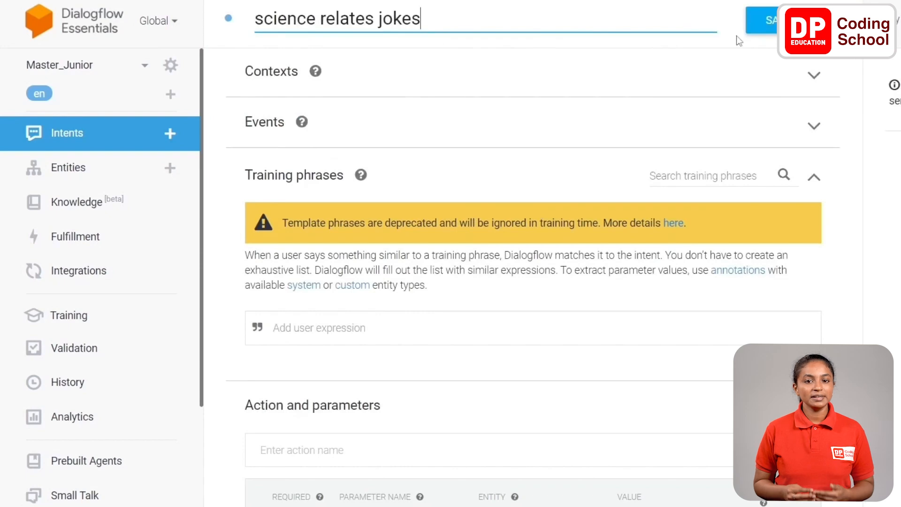
scroll(578, 135, down, 5)
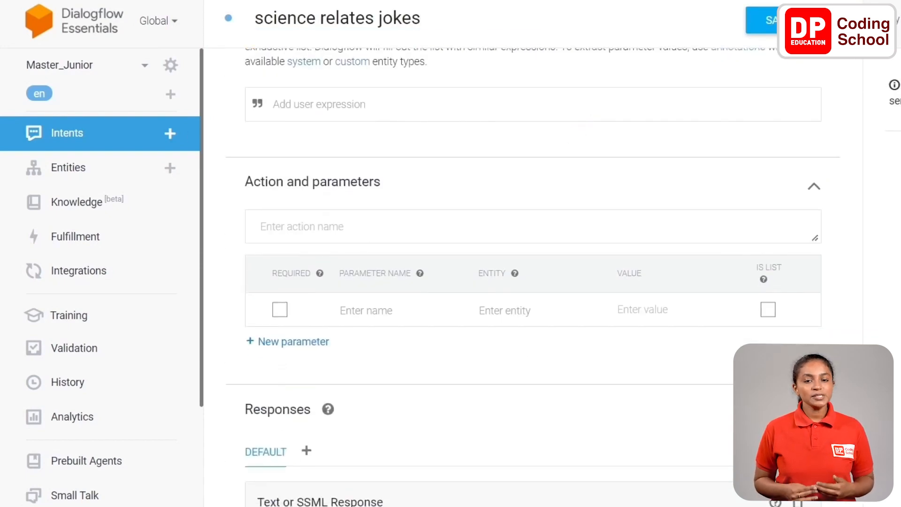
click(336, 105)
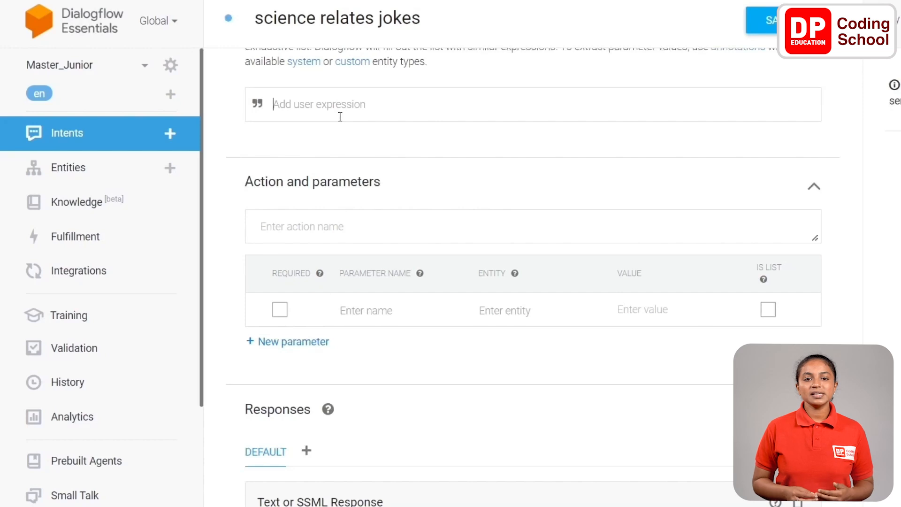
text(tell me science related joke)
key(Return)
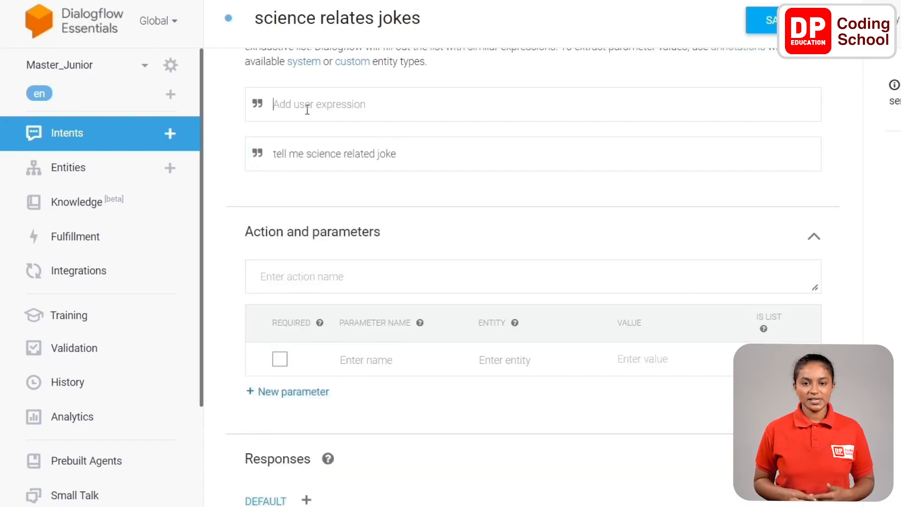
text(science joke)
key(Return)
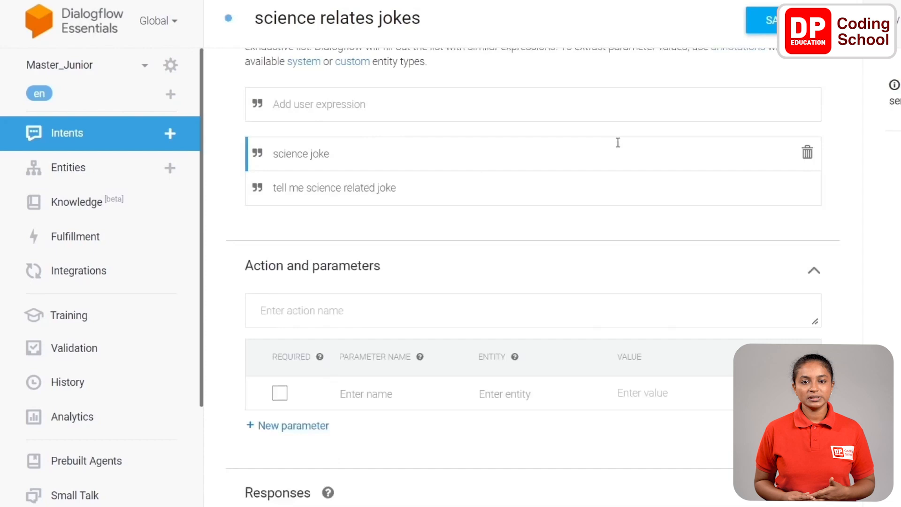
- Add the responses "what did limestones say to the geologist ? Don't take me granite" and "How do you cut the sea in half? With a sea- saw"
scroll(528, 242, down, 5)
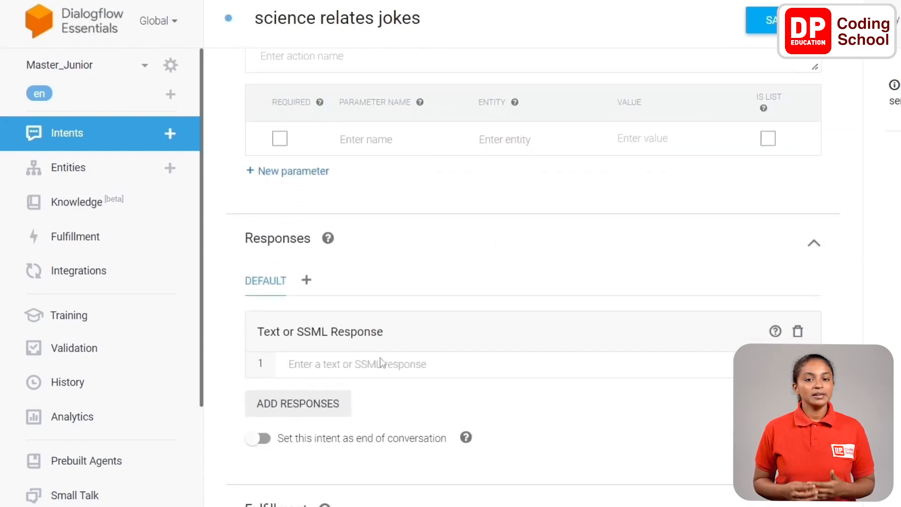
click(381, 363)
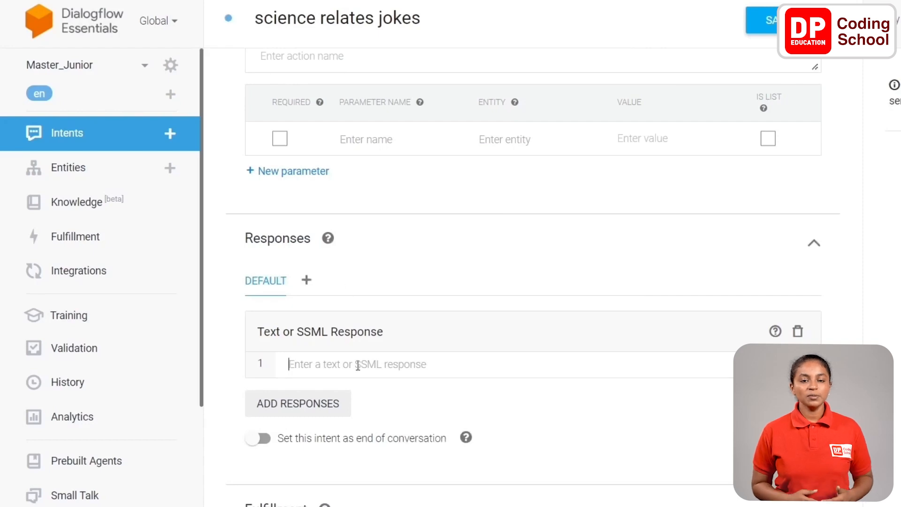
text(what did limestones say to the geologist ? Don't take me granite)
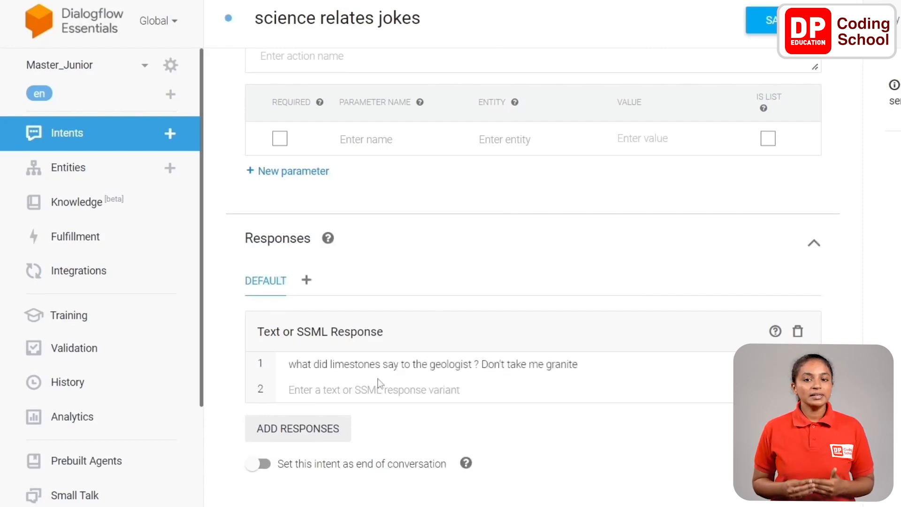
click(378, 382)
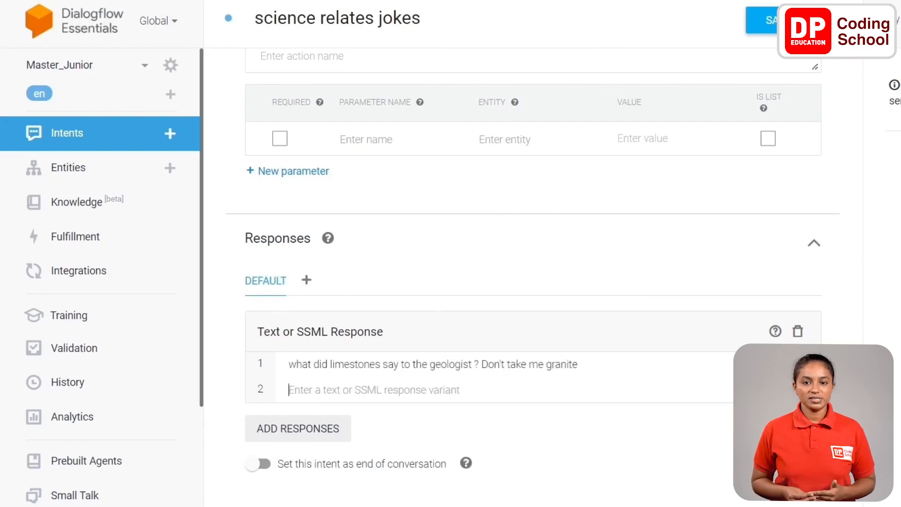
text(How do you cut the sea in half? With a sea- saw)
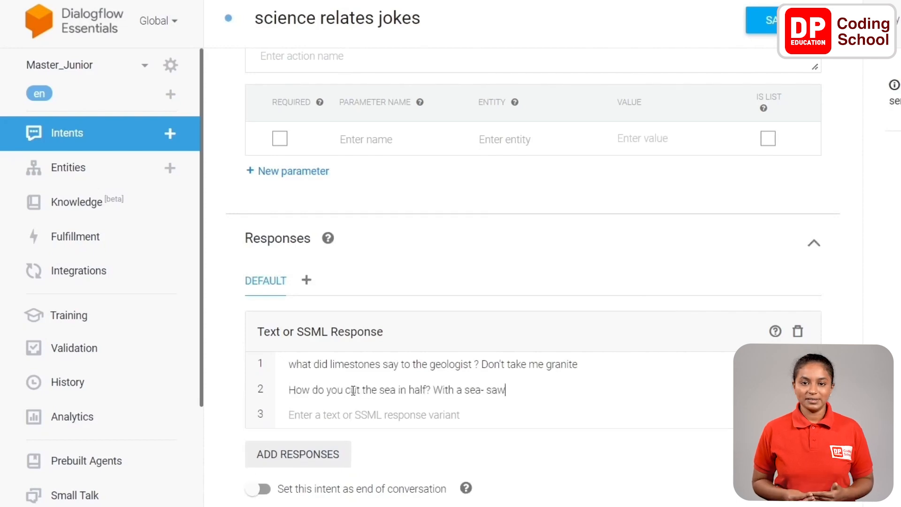
- Add the responses "where do astronauts leave their spaceships? At parking meteors." and "what goes zzub zzub? A bee flying backwards"
click(376, 415)
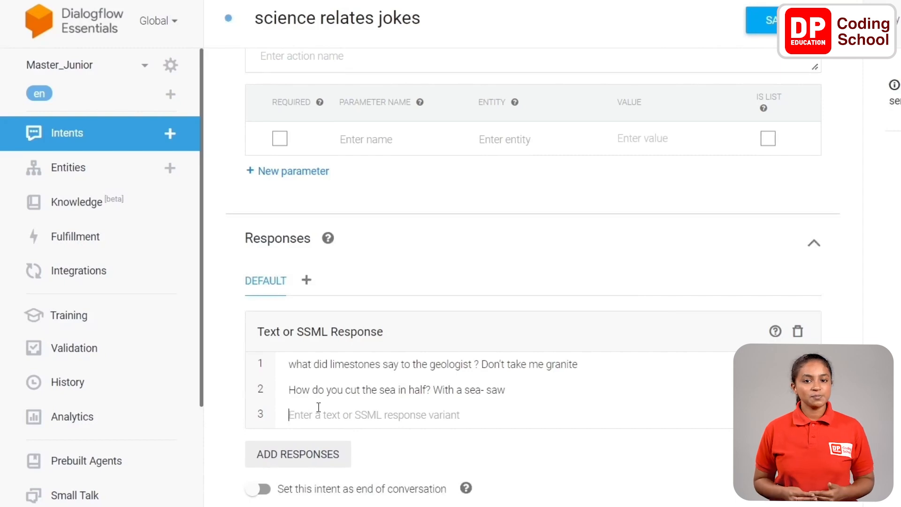
text(where do astronauts leave their spaceships? At parking meteors.)
scroll(425, 331, down, 2)
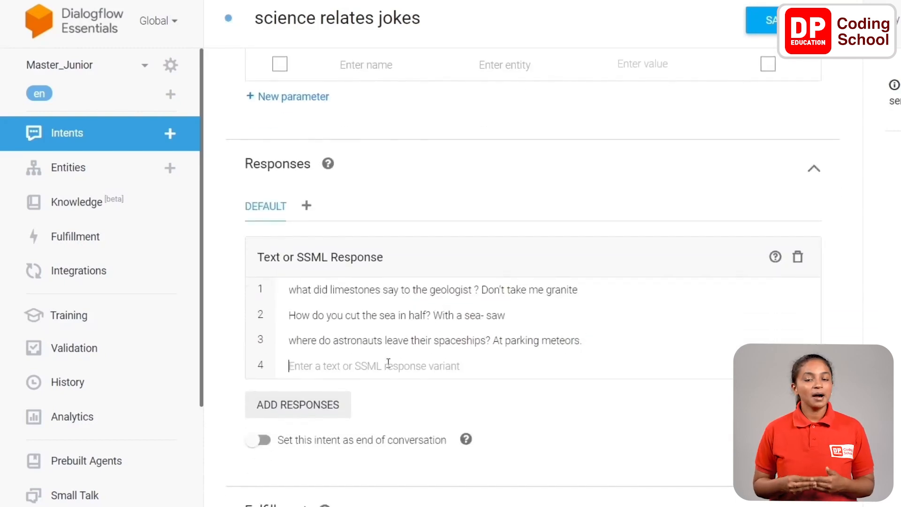
text(what goes zzub zzub? A bee flying backwards)
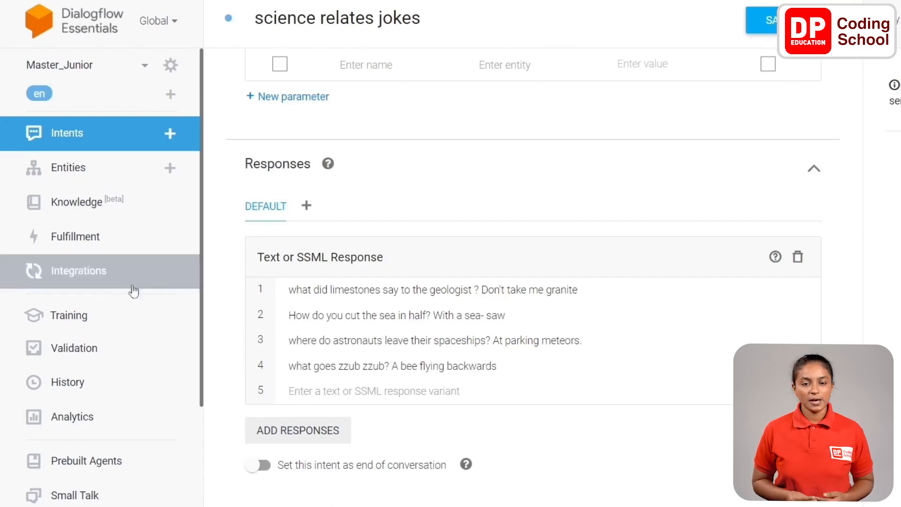
- Add the responses "why did scientist take out his doorbell? He wanted to win no bell prize" and "how the trees get on the internet? They LOG IN"
text(why did scientist take out his doorbell? He wanted to win no bell prize)
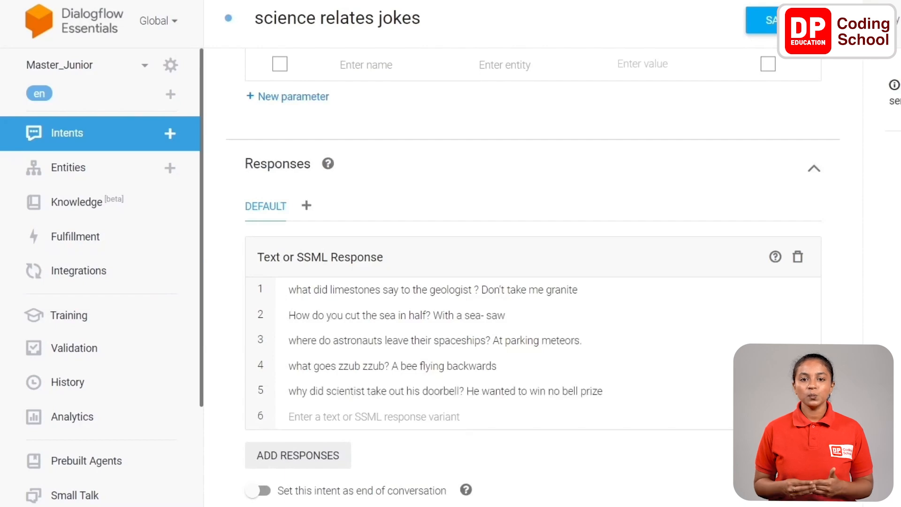
click(320, 416)
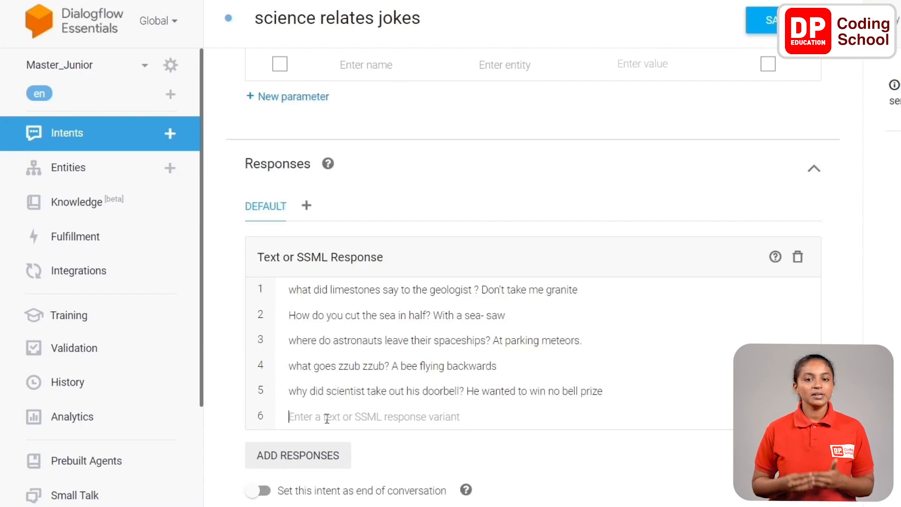
text(how the trees get on the internet? They LOG IN)
- Add the responses "what the tornado's favorite game to play? Twisters" and "How did the astronaut serve dinner in outer space? On flying saucers", and save
scroll(332, 390, down, 2)
click(332, 371)
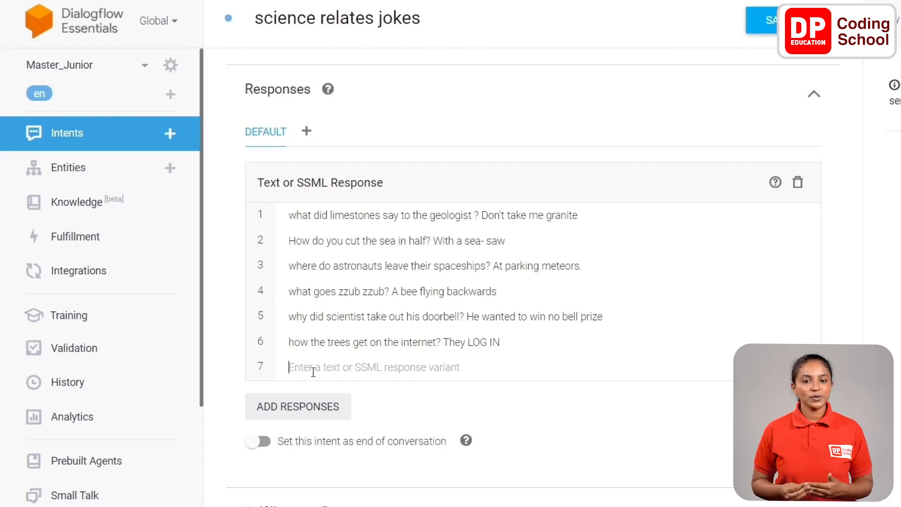
text(what the tornado's favorite game to play? Twisters)
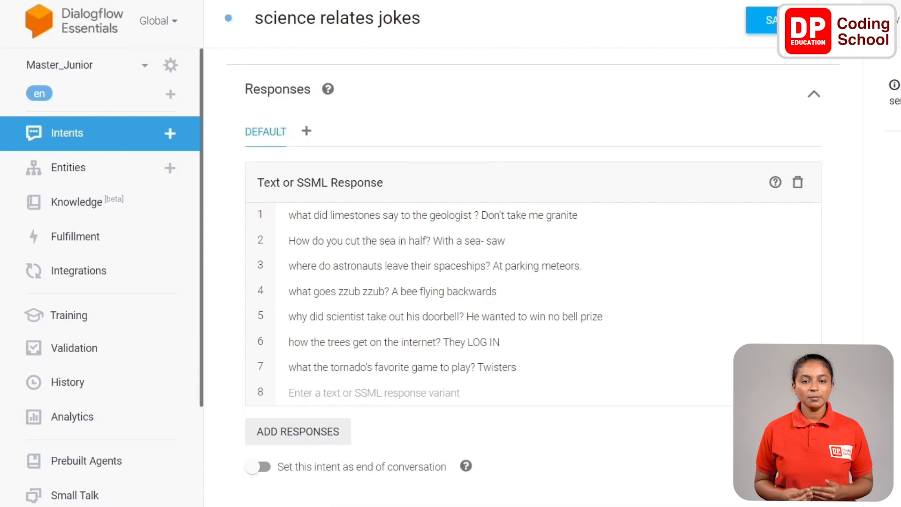
text(How did the astronaut serve dinner in outer space? On flying saucers)
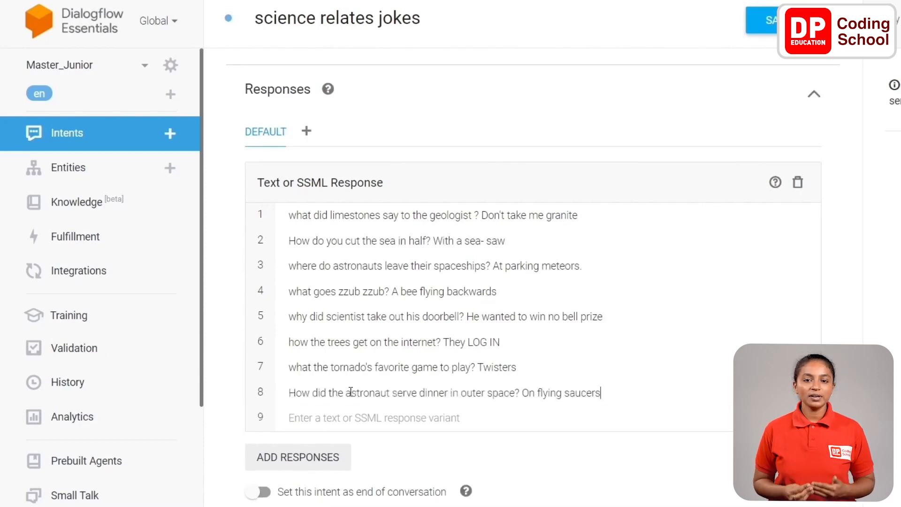
click(775, 31)
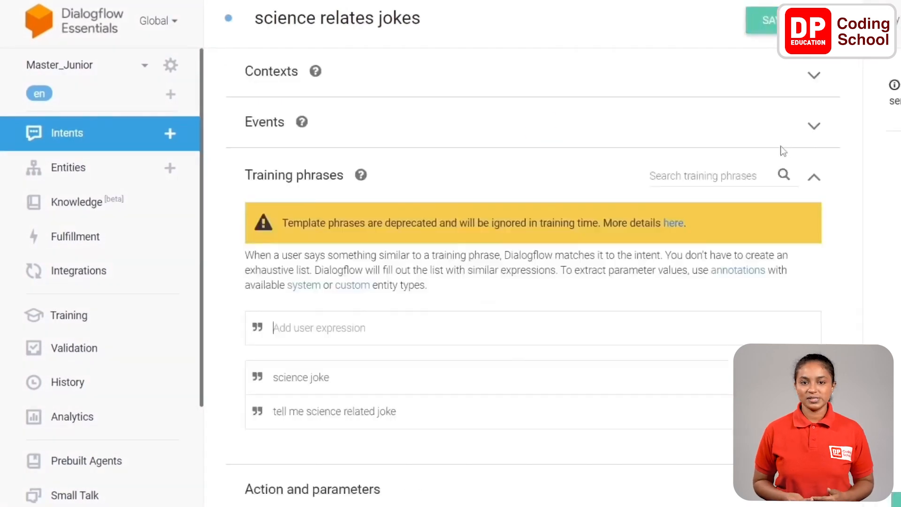
- Return to the list of intents and create another intent named "knock knock jokes"
click(89, 142)
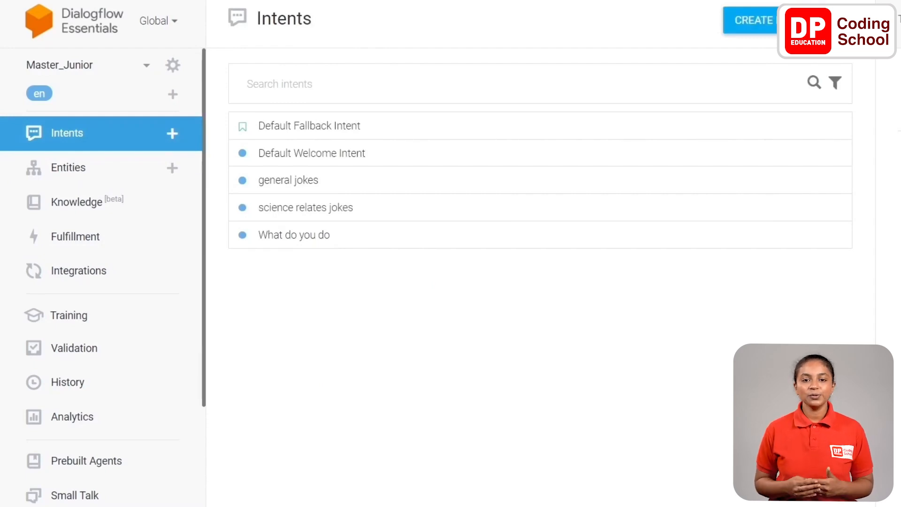
click(754, 23)
click(347, 24)
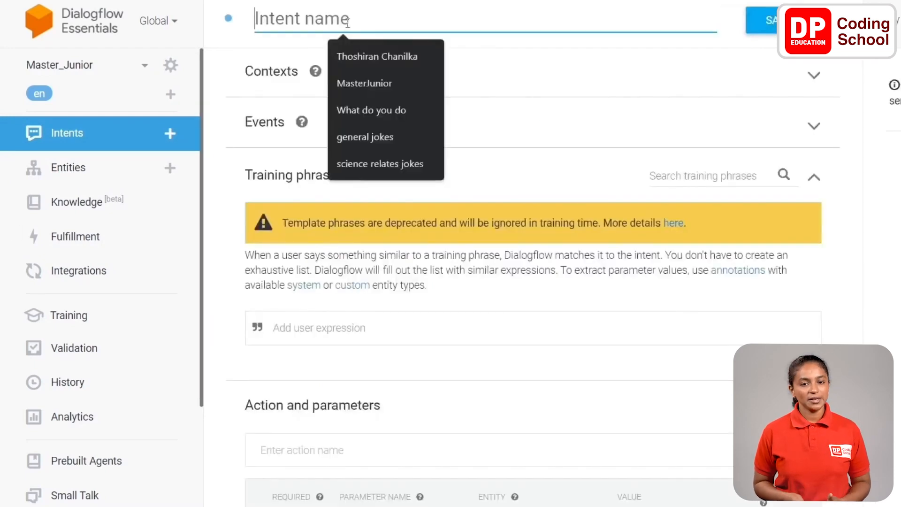
text(knock knock jokes)
- Add the training phrase "tell me a knock knock joke" to the knock knock jokes intent
scroll(570, 135, down, 4)
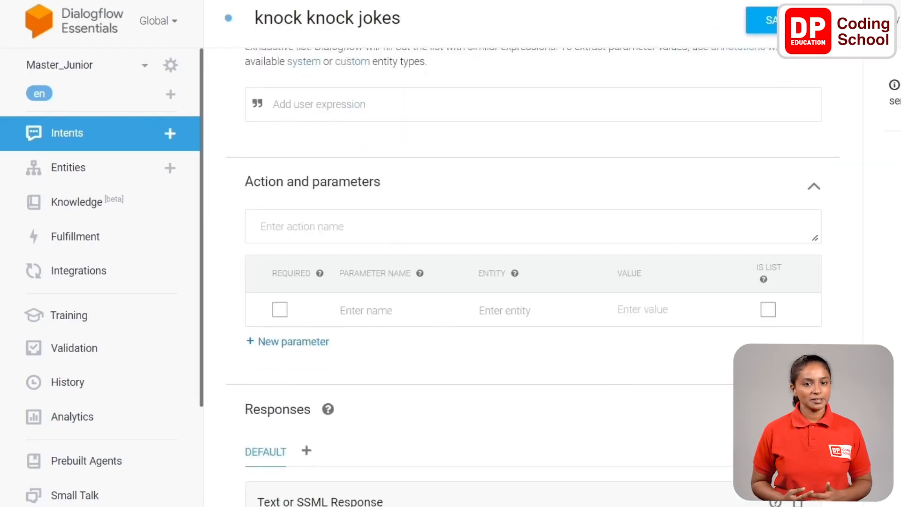
click(300, 113)
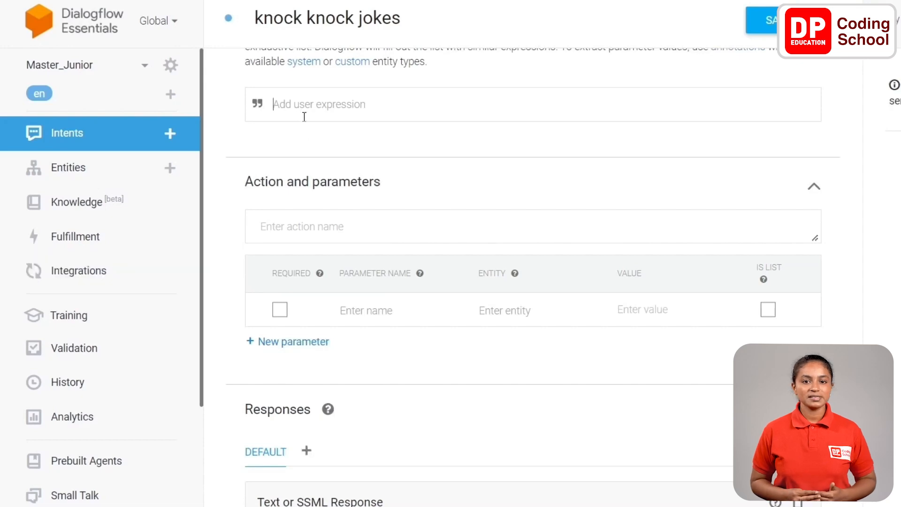
text(tell me a knock knock joke)
key(Return)
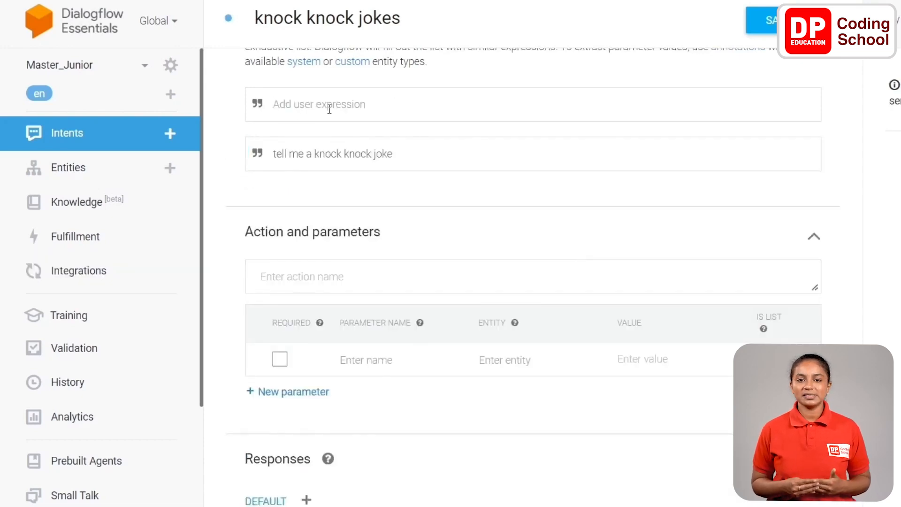
- Add the training phrase "knock knock joke" and the response "knock, knock who's there? Atch Atch who? bless you!" to the intent
text(knock knock joke)
key(Return)
scroll(398, 253, down, 4)
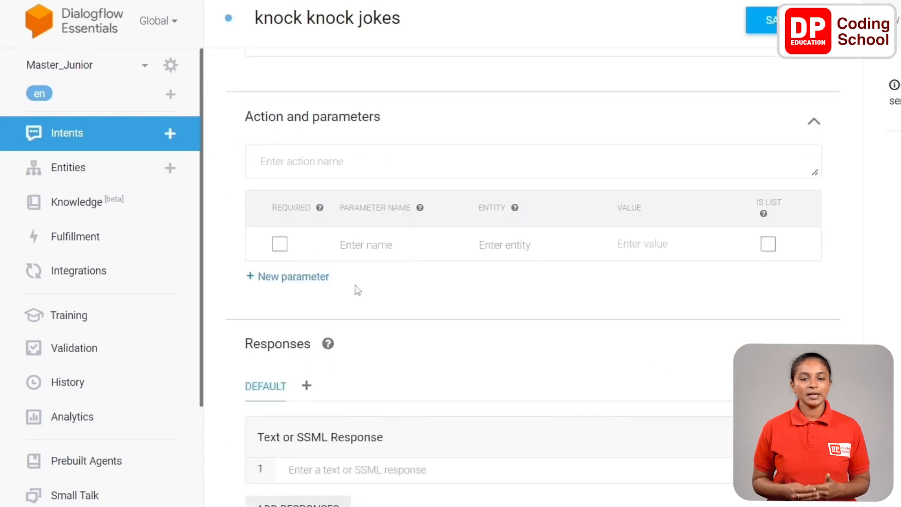
click(314, 364)
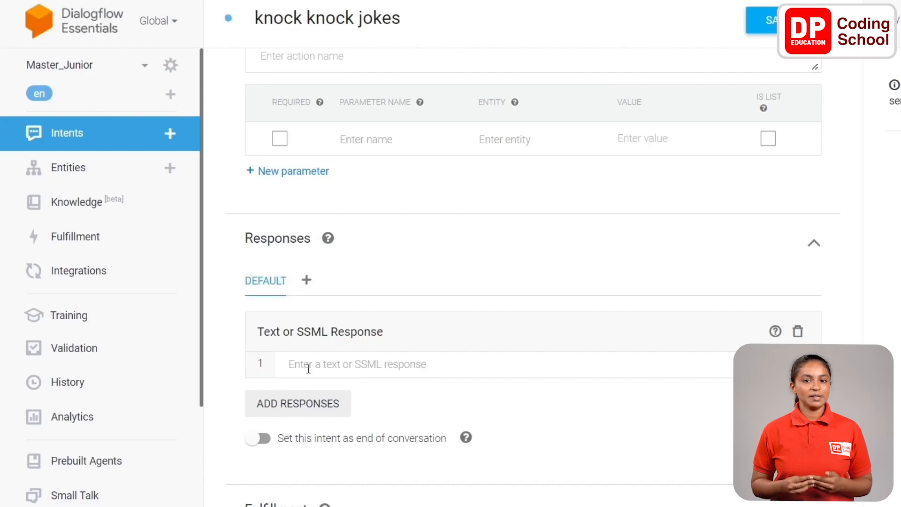
text(knock, knock who's there? Atch Atch who? bless you!)
- Add the responses "knock, knock who's there? Boo Boo. Why are you crying?" and "knock, knock who's there? Amish Amish who? Really? You don't look like a shoe!"
click(402, 385)
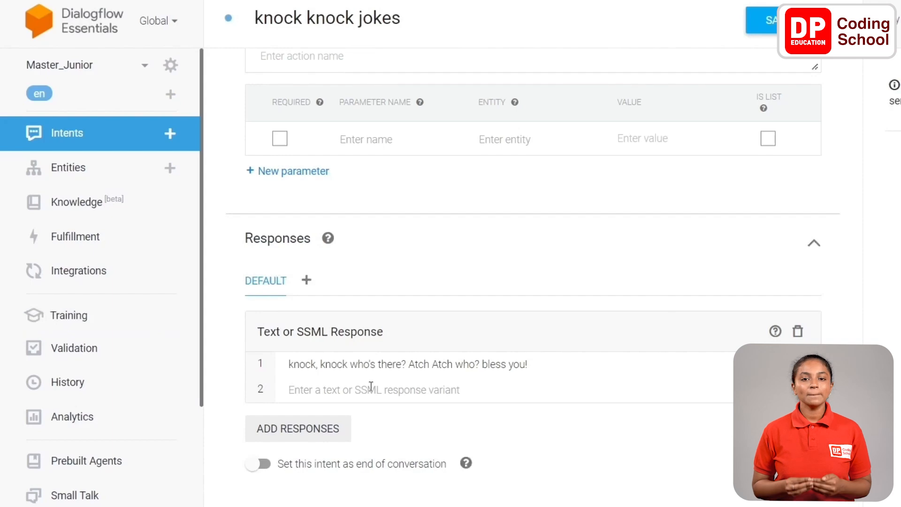
text(knock, knock who's there? Boo Boo. Why are you crying?)
key(Return)
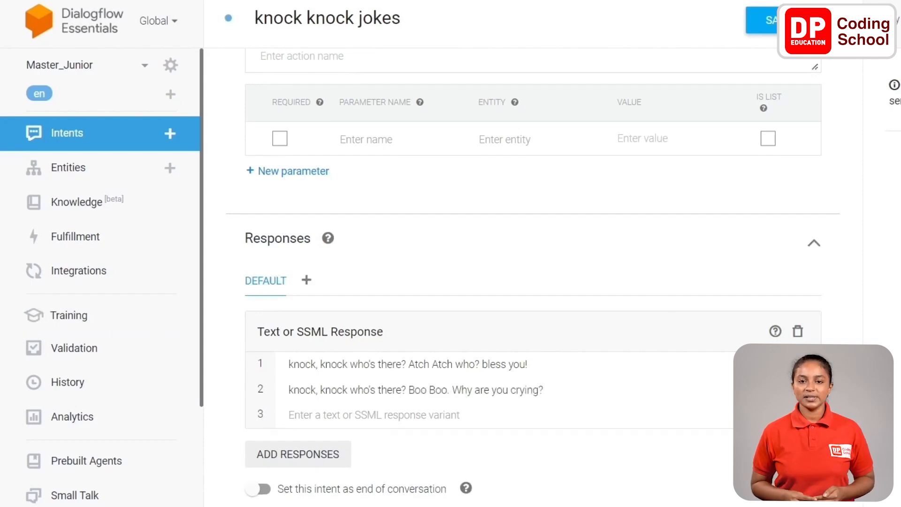
text(knock, knock who's there? Amish Amish who? Really? You don't look like a shoe!)
key(Return)
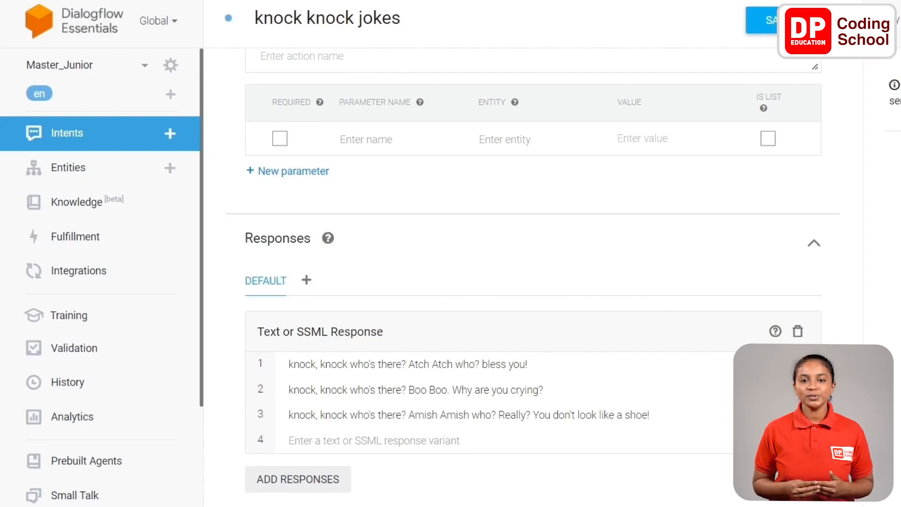
- Add the knock-knock responses "Lettuce Lettuce who? Really? Lettuce in, it is cold out here!." and "Justin Justin who? Justin the neighborhood and thought I'd come over."
text(knock, knock who's there? Lettuce Lettuce who? Really? Lettuce in, it is cold out here!.)
key(Return)
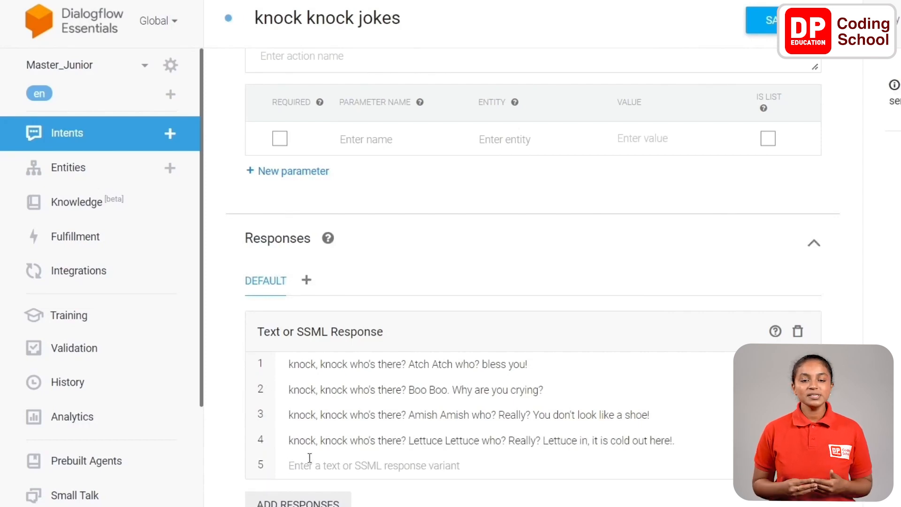
text(knock, knock who's there? Justin Justin who? Justin the neighborhood and thought I'd come over.)
key(Return)
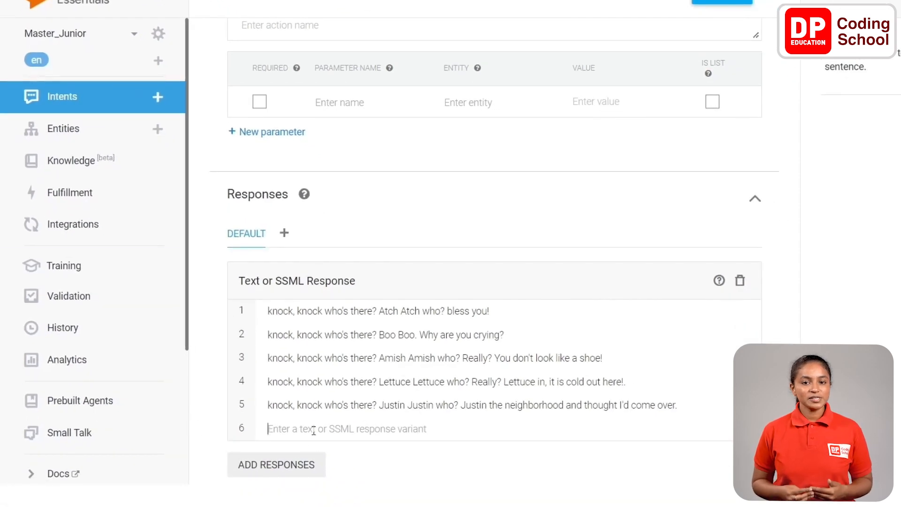
- Add the responses "knock, knock who's there? Owls say Owls say who? Yes they do." and "knock, knock who's there? Spell Spell who? Okay, w-h-o", and save
text(knock, knock who's there? Owls say Owls say who? Yes they do.)
key(Return)
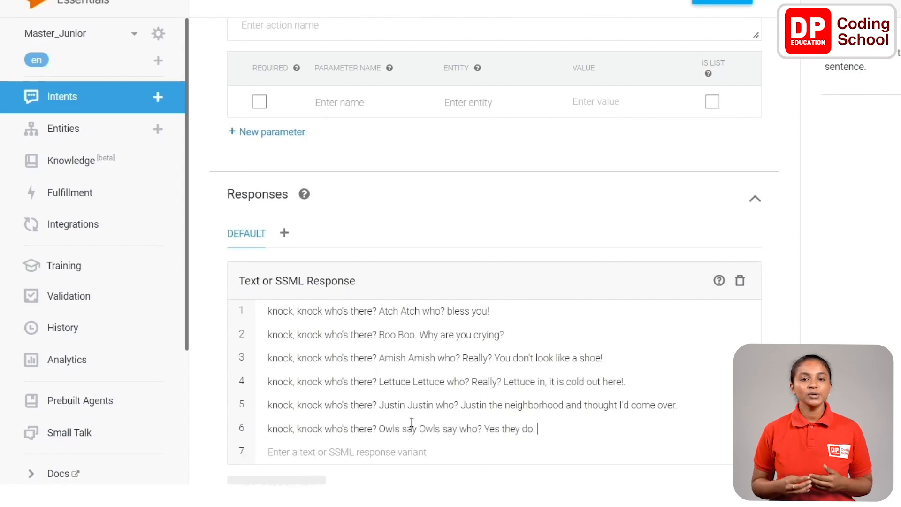
scroll(412, 387, down, 1)
scroll(412, 388, down, 3)
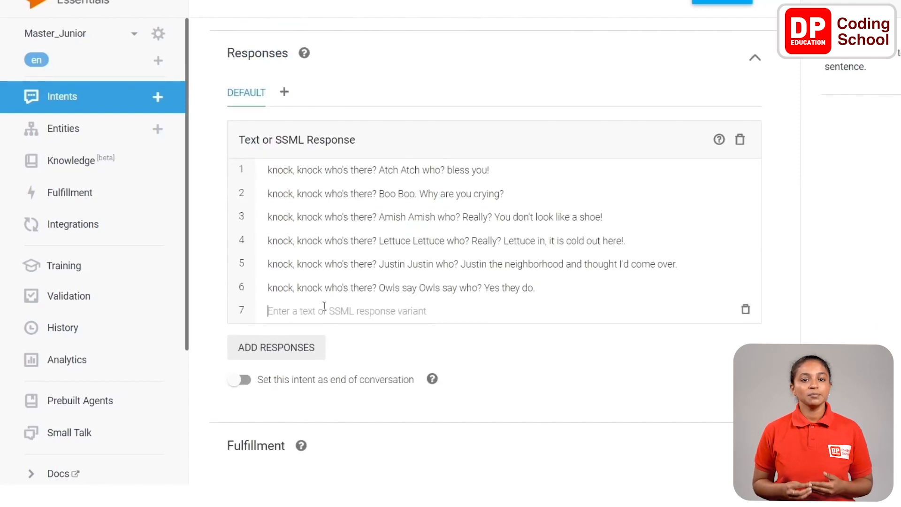
text(knock, knock who's there? Spell Spell who? Okay, w-h-o)
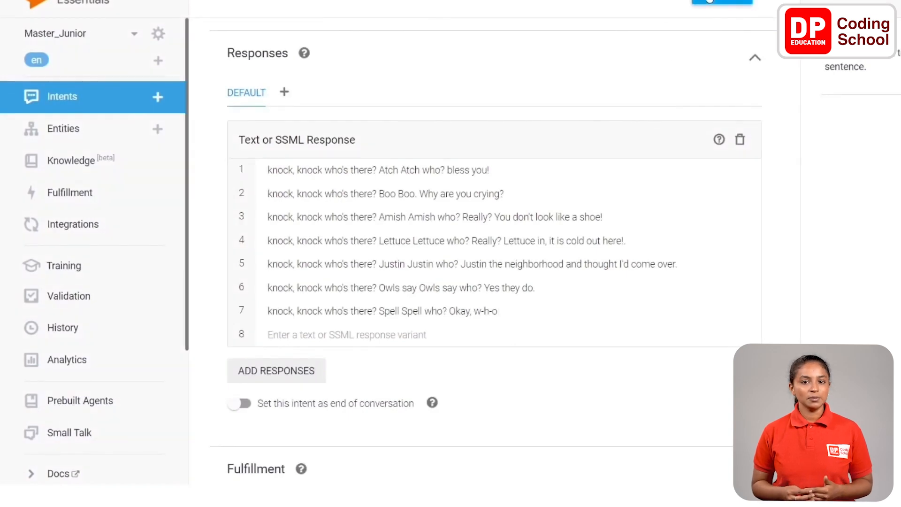
click(703, 1)
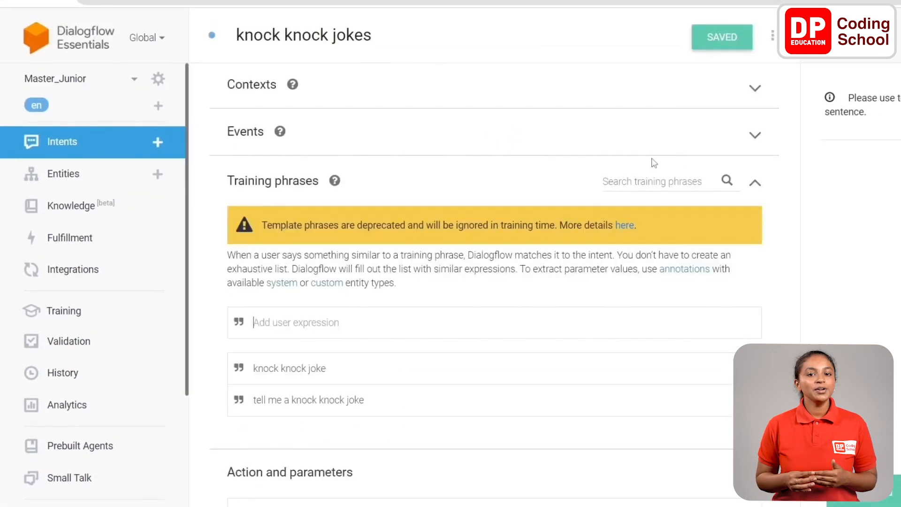
- Return to the list of intents and test the agent by asking it for "any jokes"
click(95, 144)
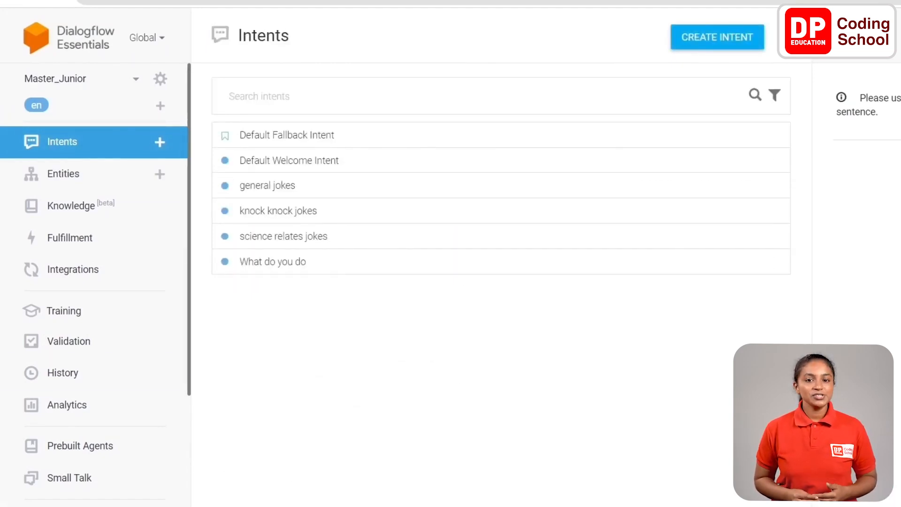
click(715, 37)
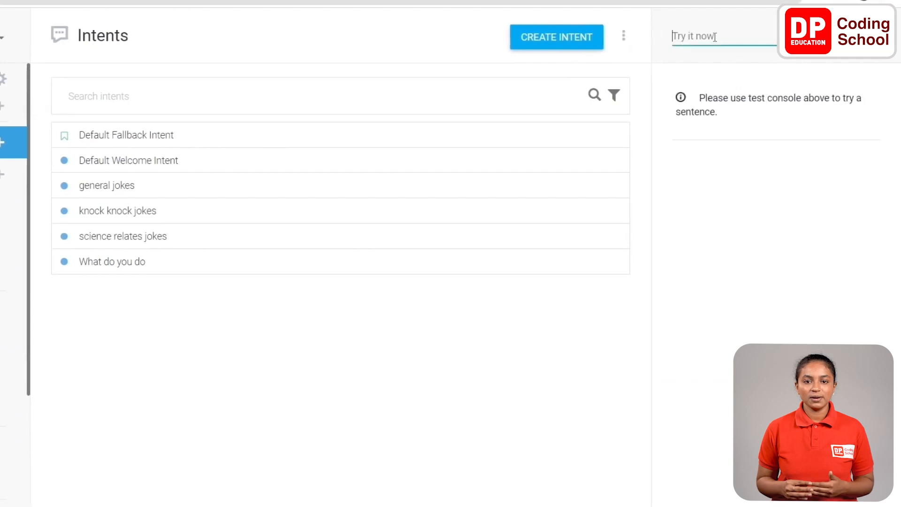
text(any jokes)
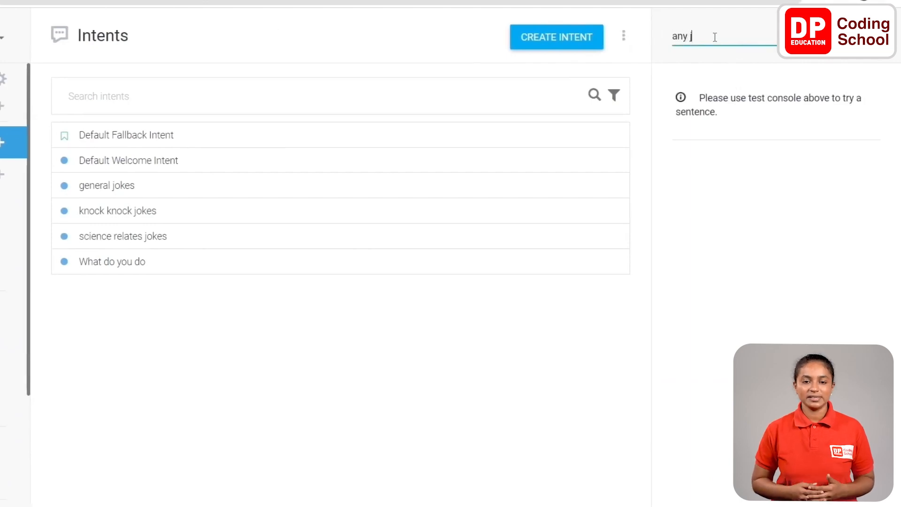
key(Return)
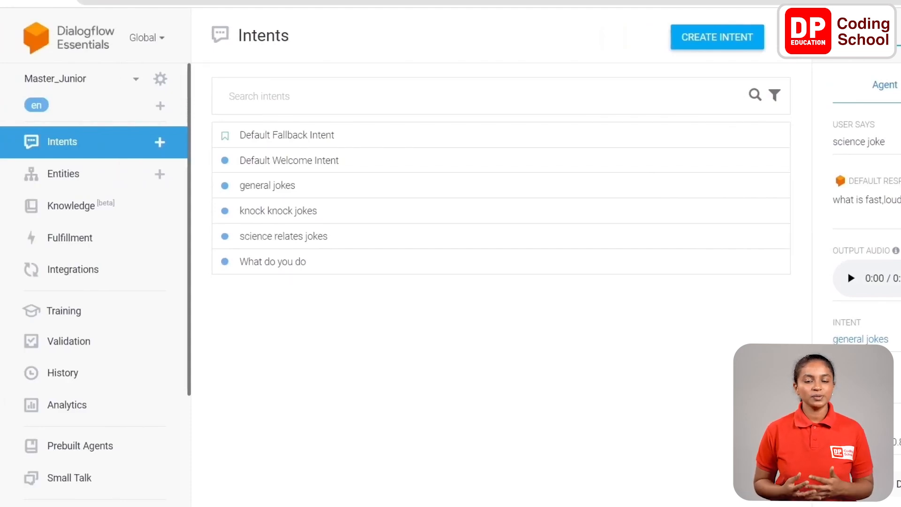
- Open the agent's Web Demo integration, copy the source URL from its iframe embed code, and close the dialog
click(87, 274)
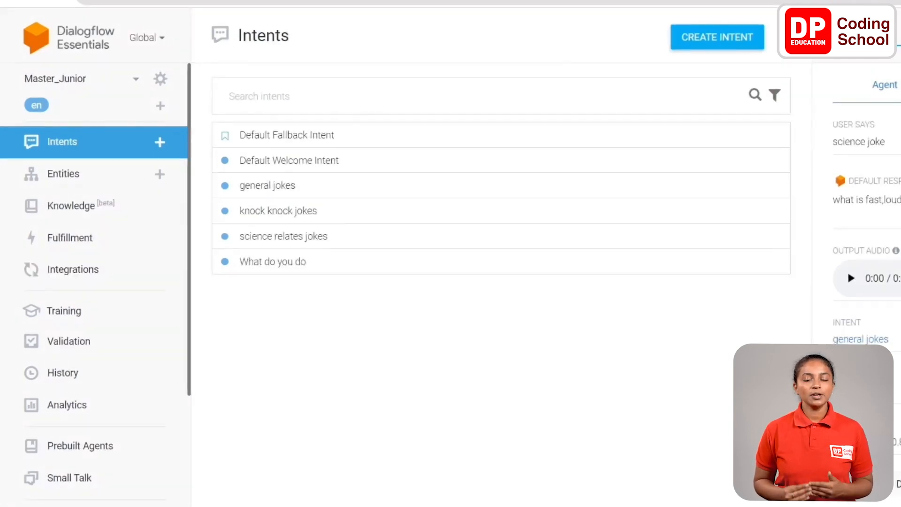
click(86, 272)
scroll(327, 275, down, 4)
scroll(324, 282, down, 8)
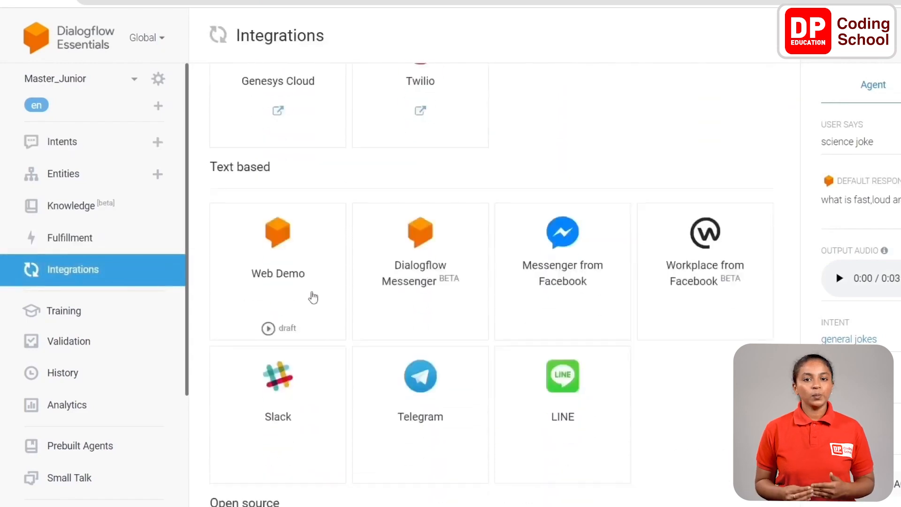
click(311, 296)
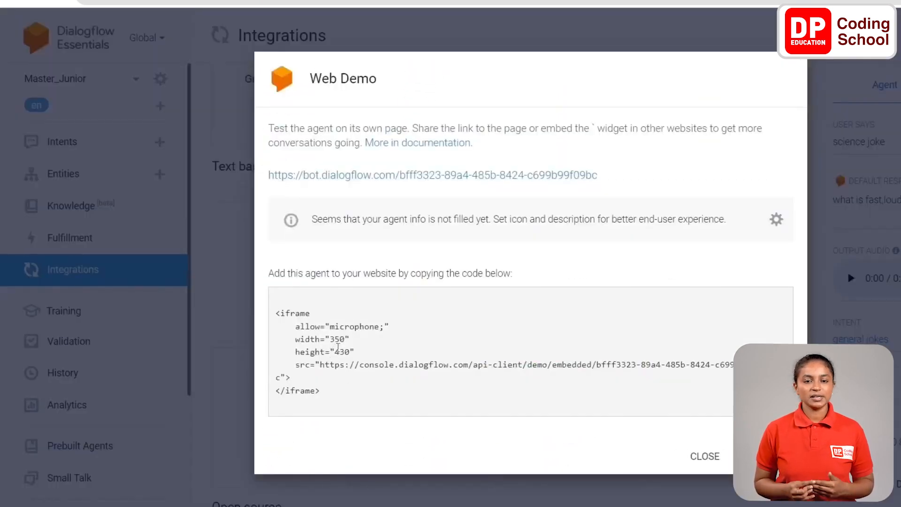
drag(319, 370, 280, 377)
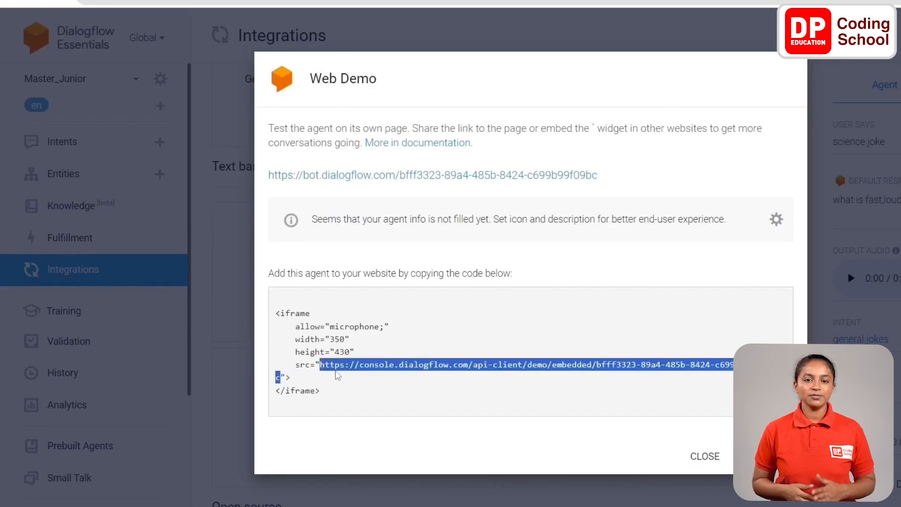
click(711, 457)
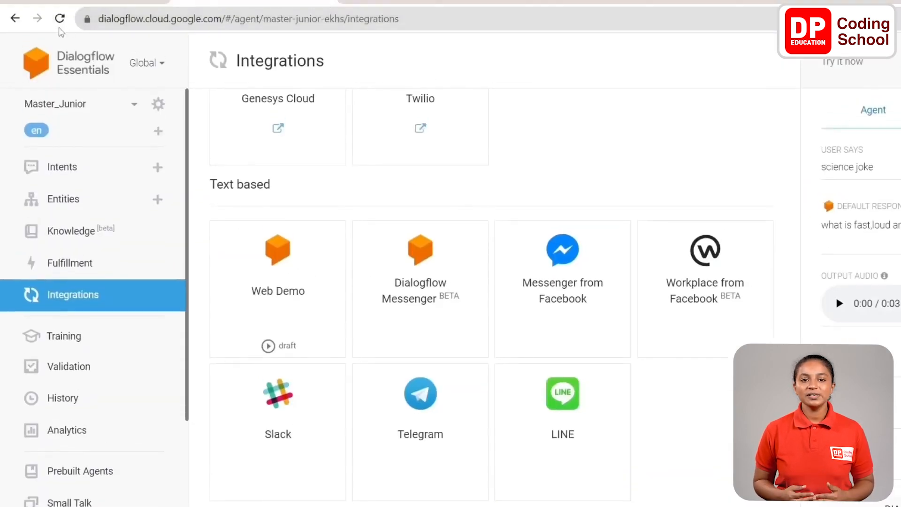
- Reload the agent's Integrations page and go back to the list of intents
click(59, 28)
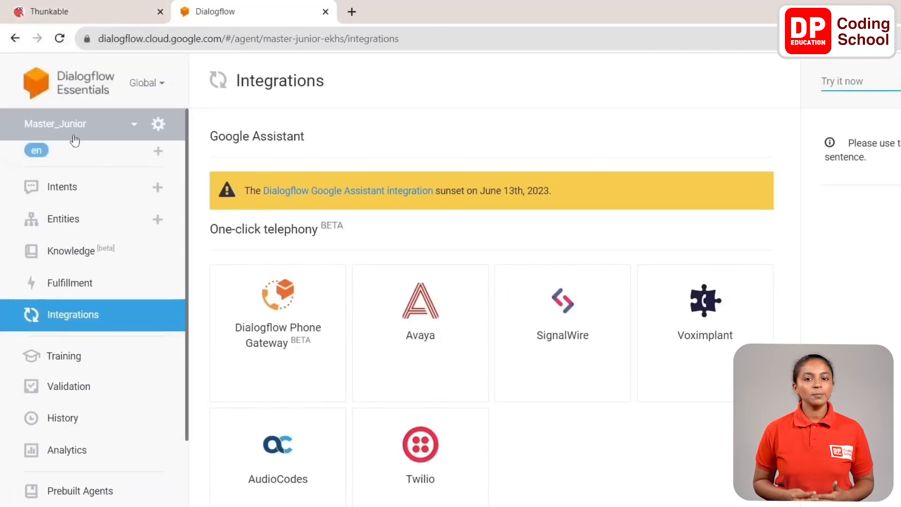
click(76, 187)
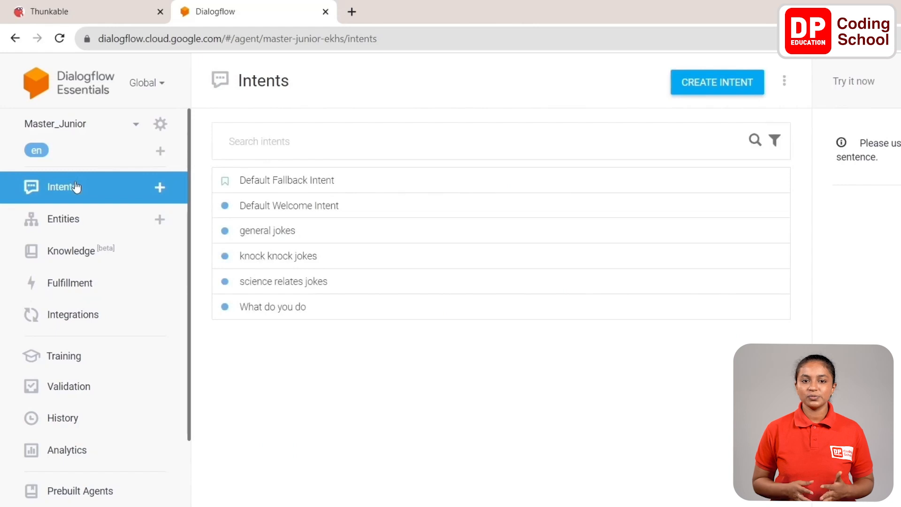
- Switch to the Thunkable project and rename Screen1 as LandingScreen
click(75, 11)
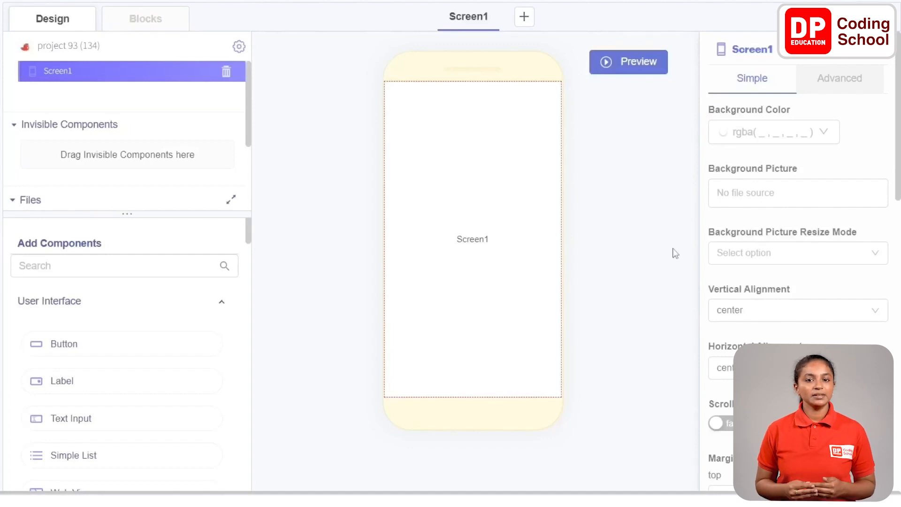
click(751, 49)
text(Lan)
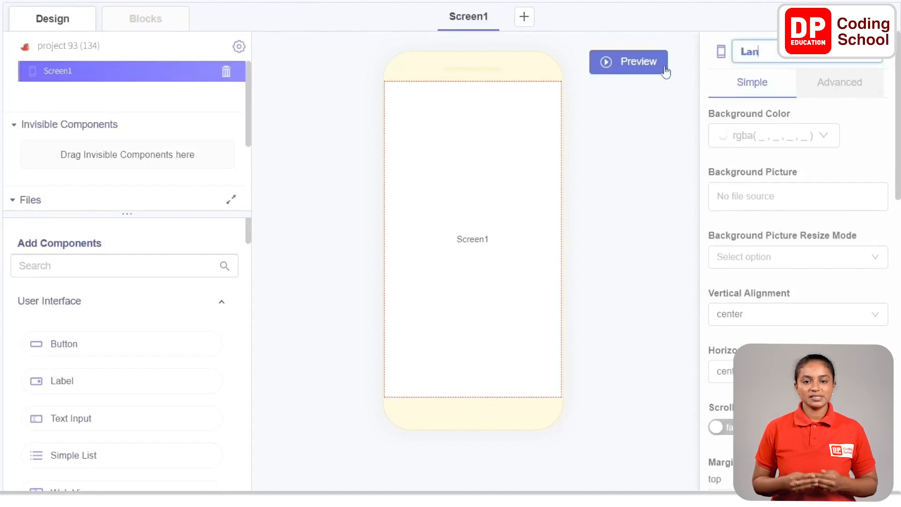
text(ding)
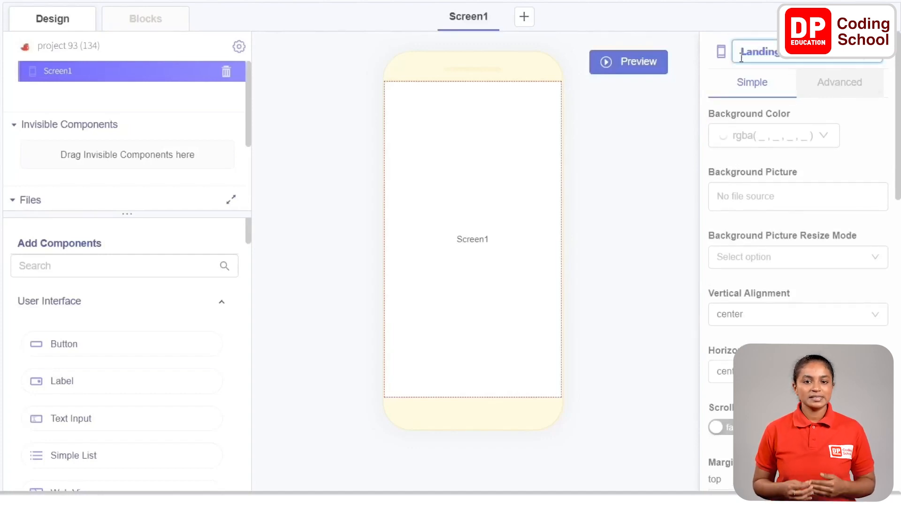
- Set the LandingScreen background color to the turquoise preset rgba(80, 227, 194, 1)
click(778, 140)
click(740, 378)
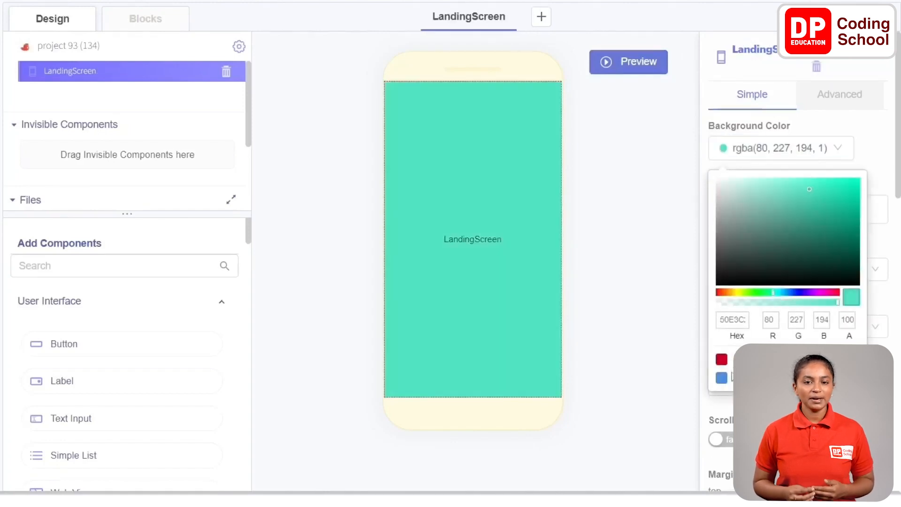
click(875, 153)
- Add an Image component to the middle of the LandingScreen
scroll(828, 183, down, 1)
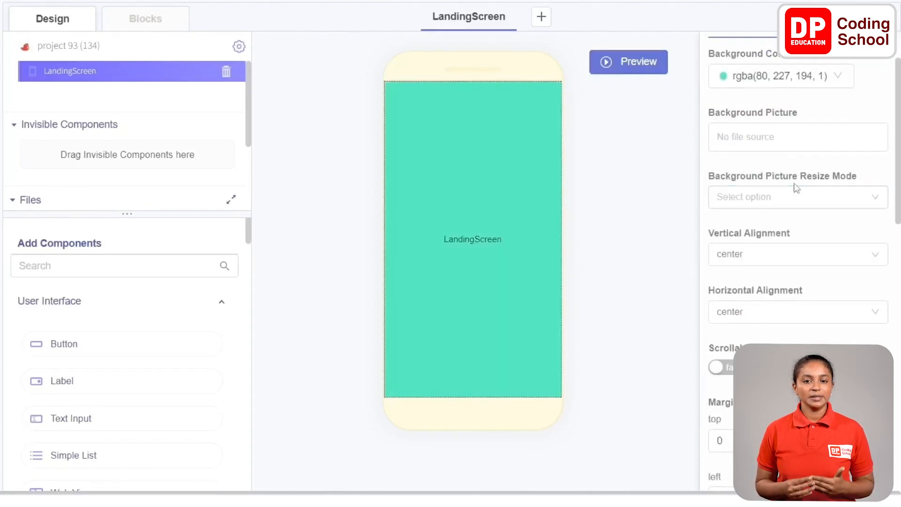
scroll(164, 356, down, 5)
scroll(156, 347, down, 10)
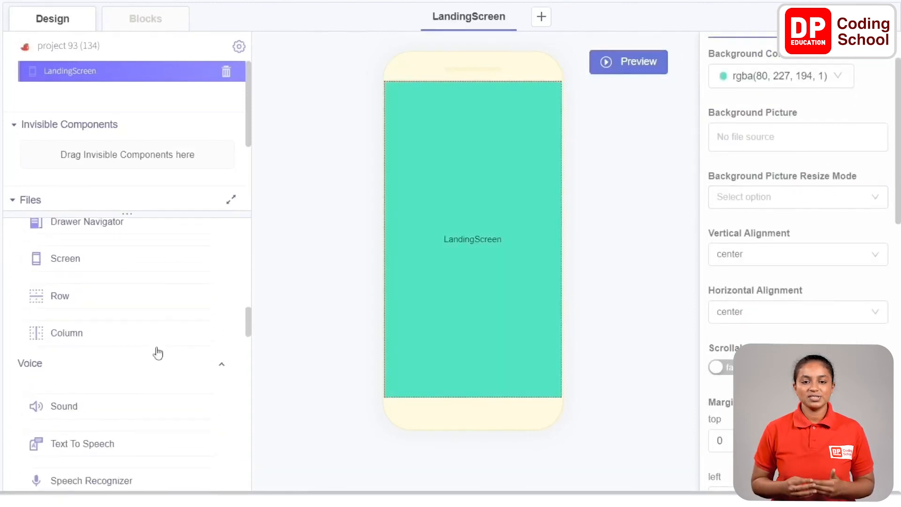
drag(154, 348, 469, 244)
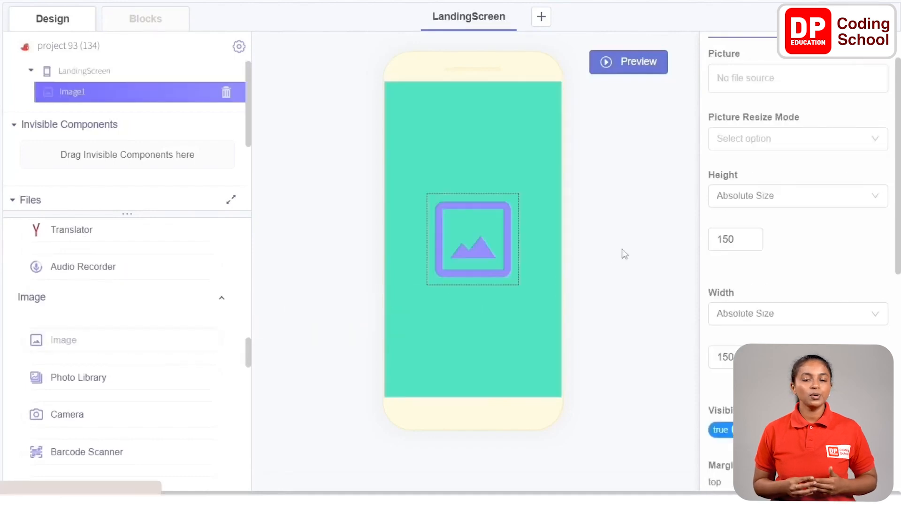
- Set the image's height and width to 200 each and use chatbot.jpg as its picture
double_click(746, 238)
text(200)
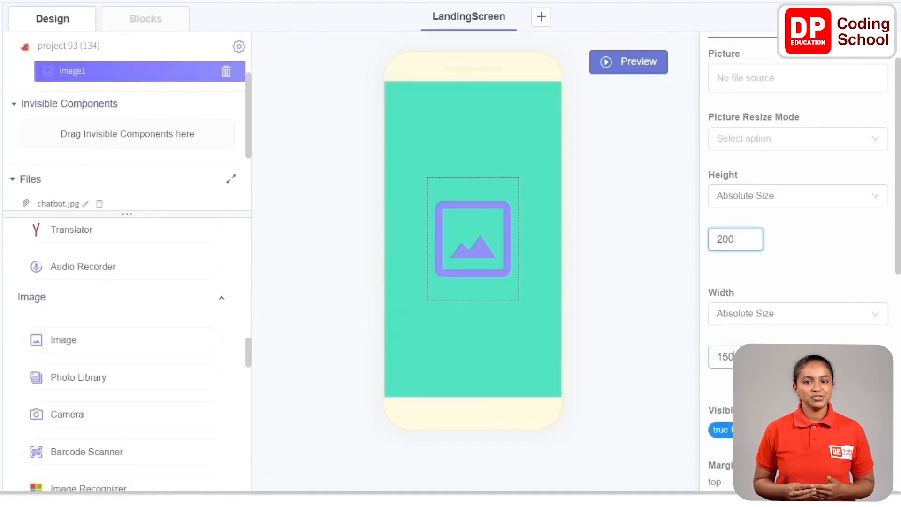
drag(736, 357, 688, 358)
text(200)
click(804, 81)
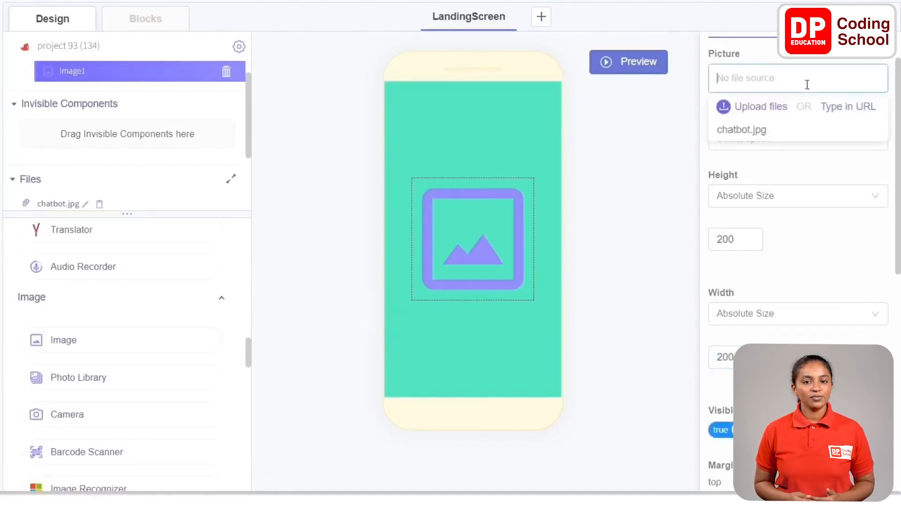
click(778, 131)
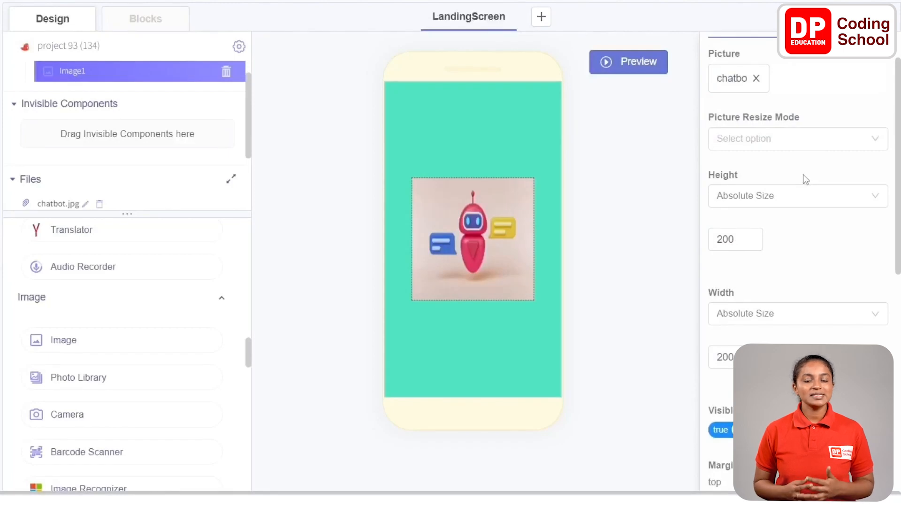
- Create a second, blank screen in the project and name it BotScreen
click(548, 23)
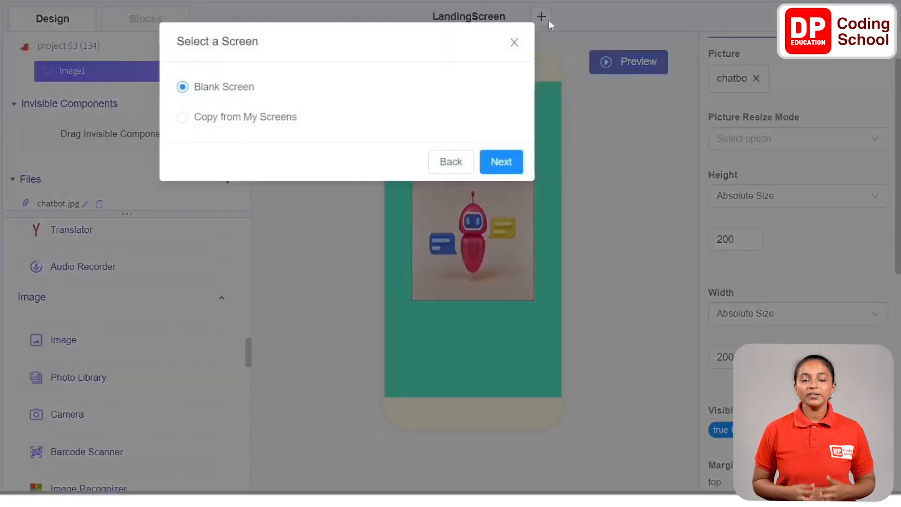
click(503, 161)
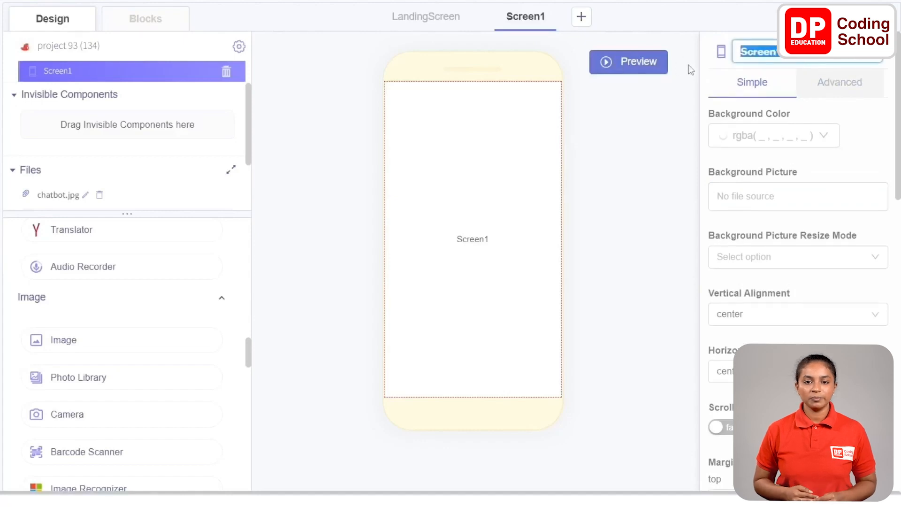
text(BotScre)
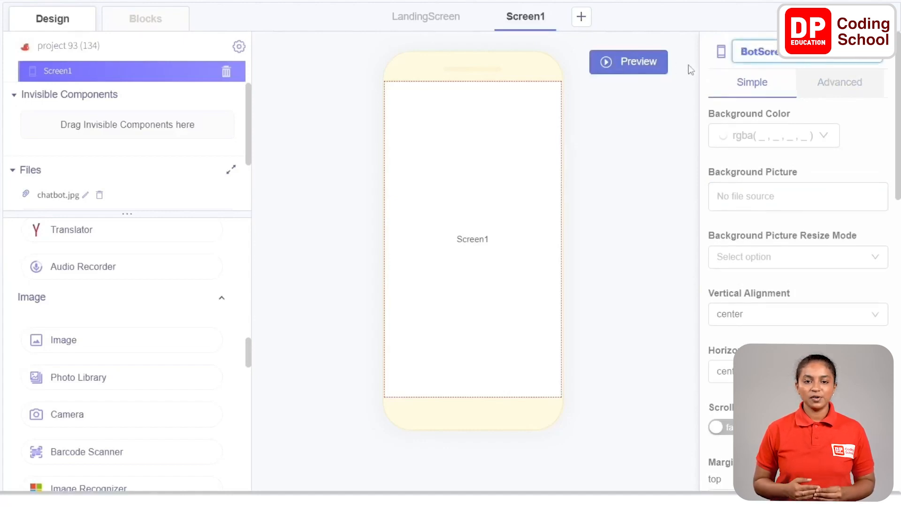
click(858, 110)
- Add a Web Viewer component to BotScreen and paste the copied Dialogflow embed address as its URL
scroll(87, 278, down, 5)
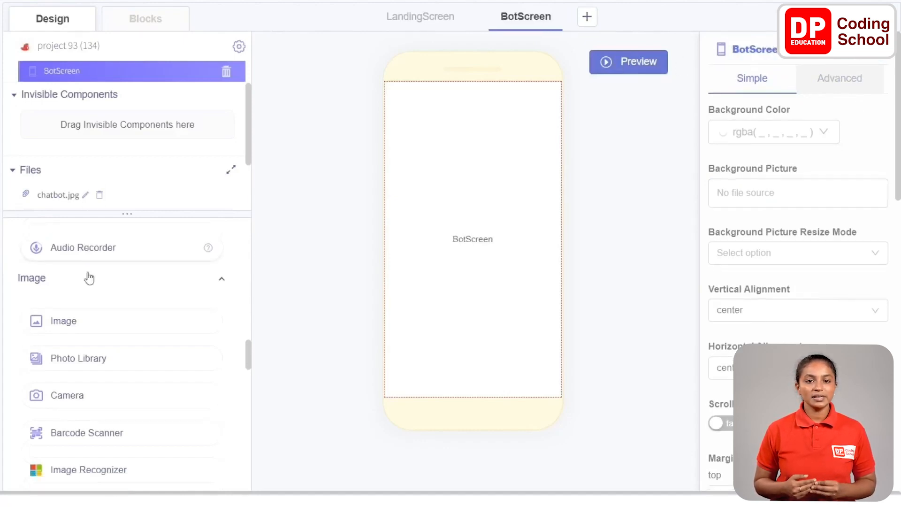
scroll(90, 277, up, 5)
scroll(87, 287, down, 4)
drag(65, 283, 461, 259)
click(790, 129)
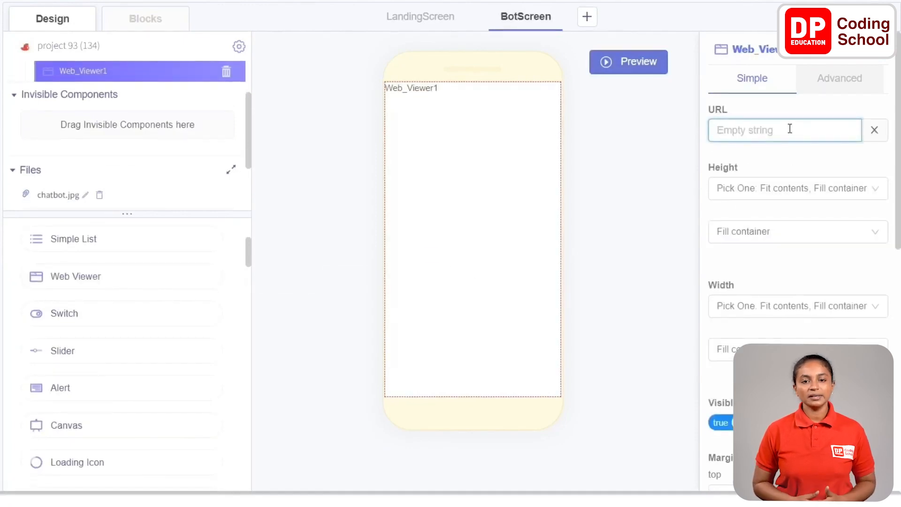
key(ctrl+v)
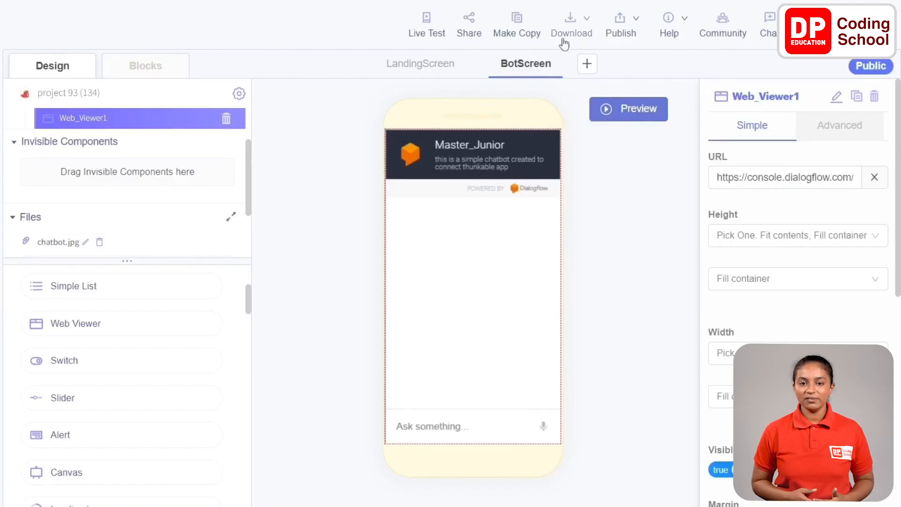
- Start a live test of the app and ask the embedded chatbot for "any joke"
click(426, 23)
text(any jo)
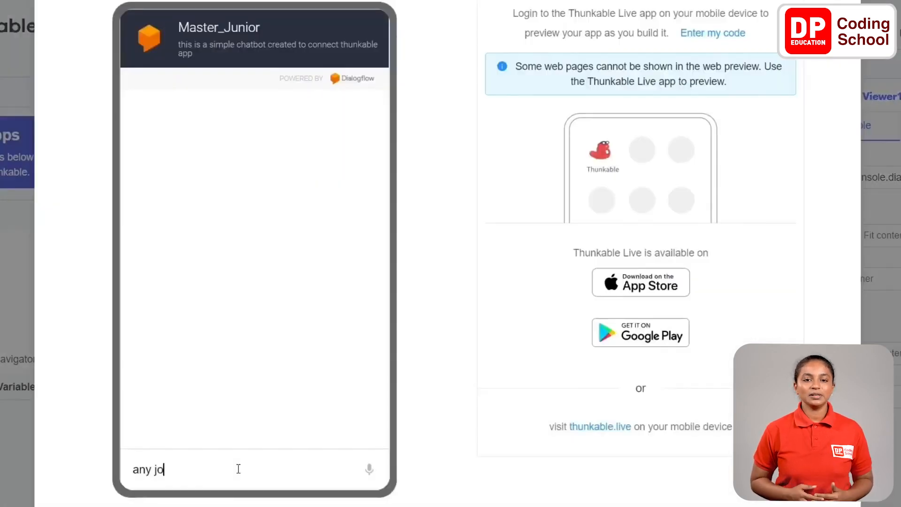
text(ke)
key(Return)
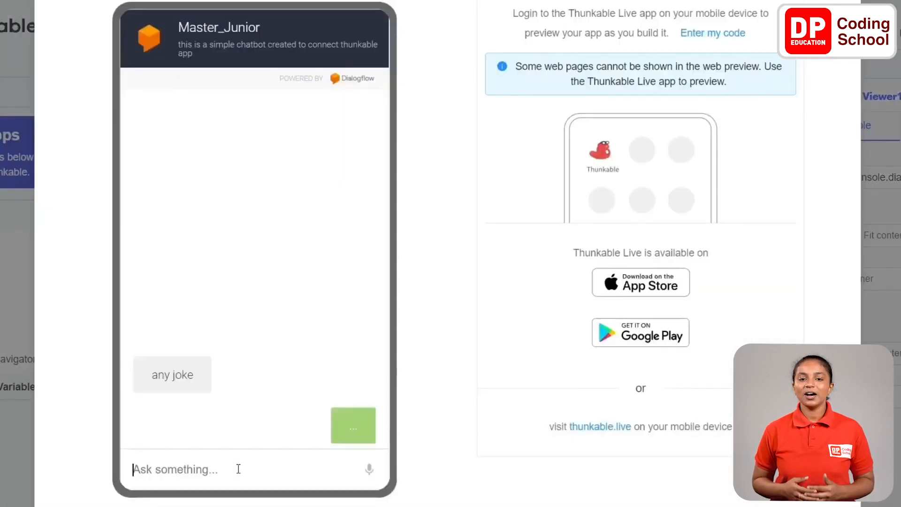